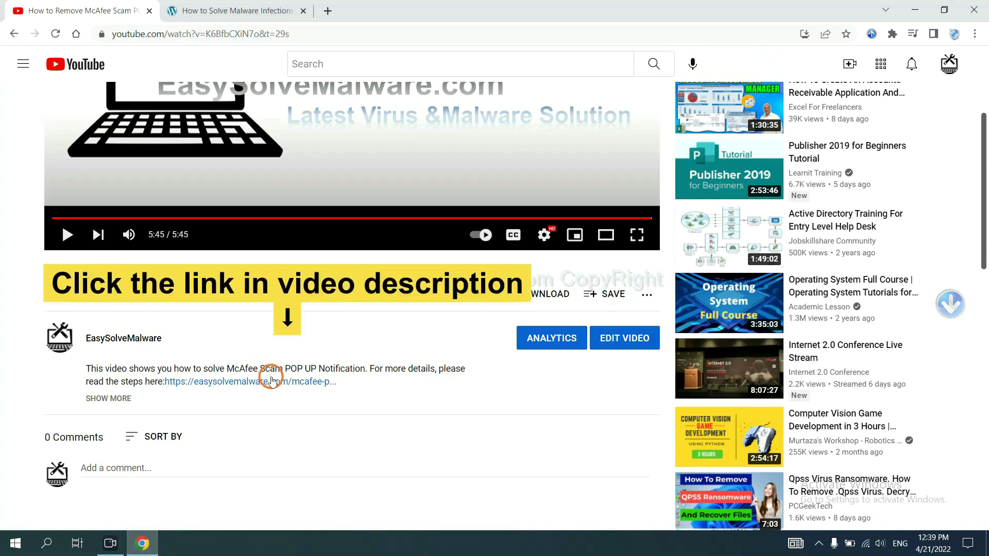
- Download the SpyHunter for Windows installer from the EasySolveMalware.com removal guide and launch it
{"action": "left_click", "coordinate": [273, 383]}
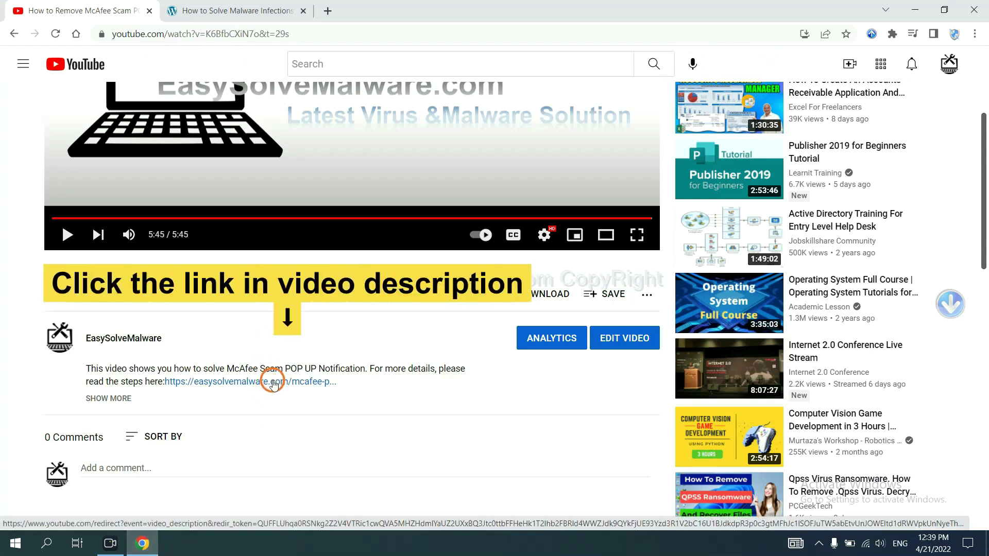
{"action": "scroll", "coordinate": [983, 263], "scroll_direction": "down", "scroll_amount": 3}
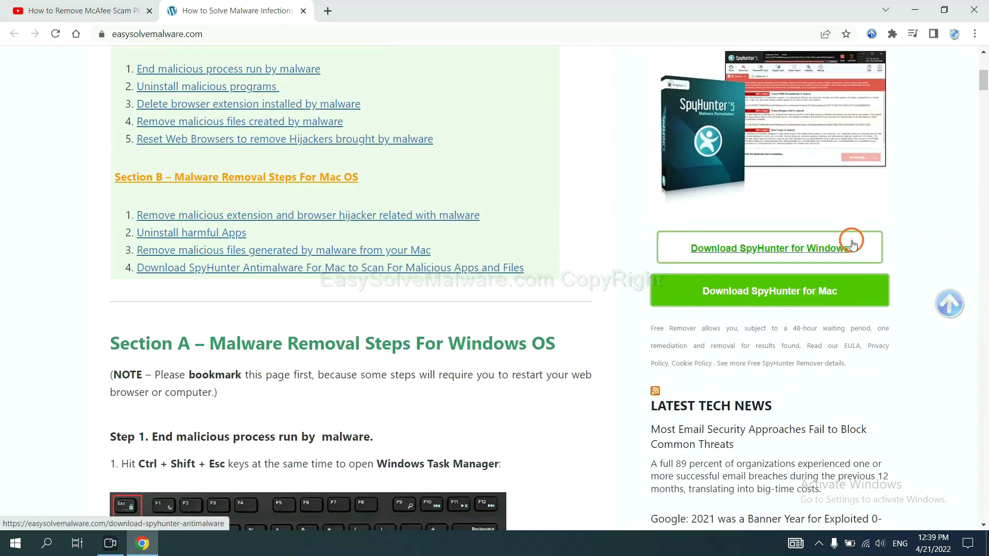
{"action": "left_click", "coordinate": [839, 245]}
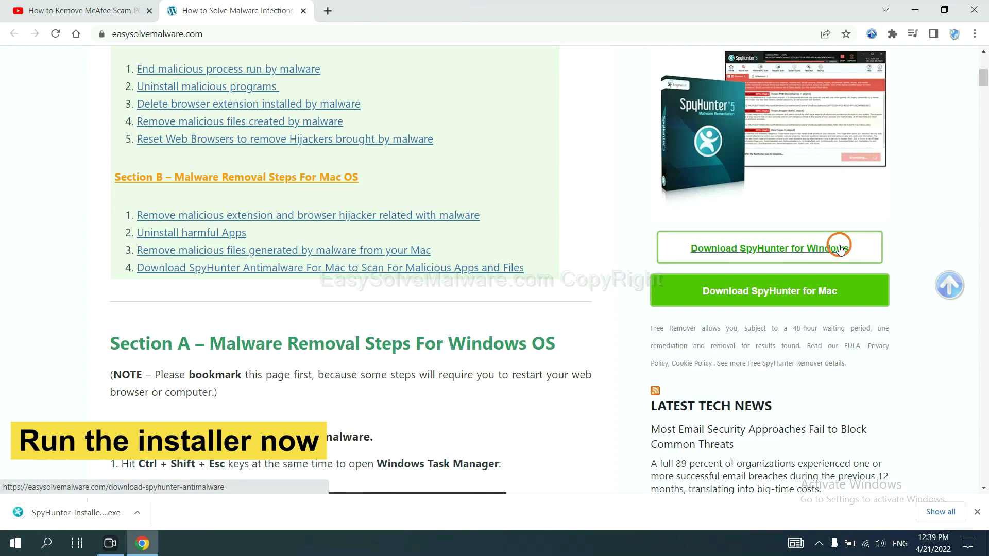
{"action": "left_click", "coordinate": [64, 514]}
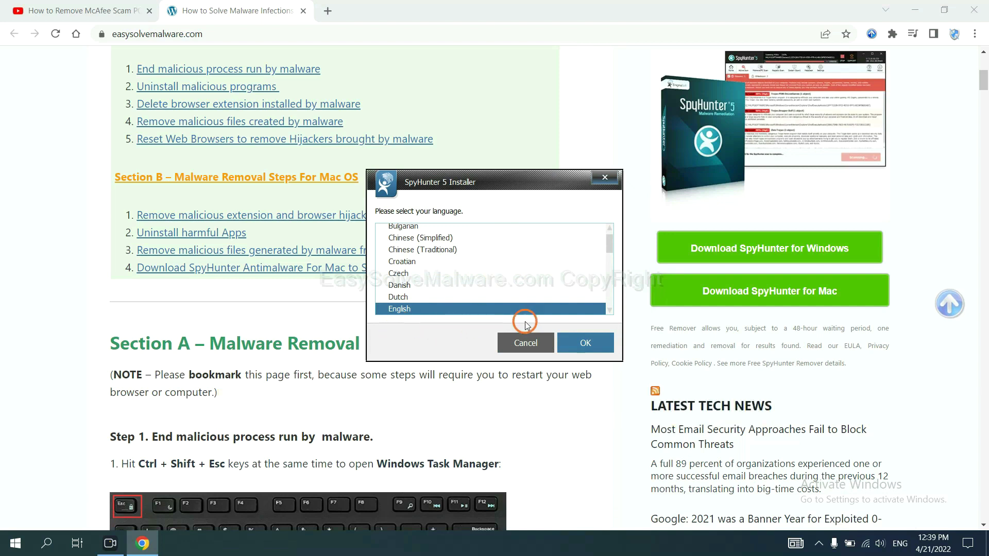
- Install SpyHunter 5 in English, accepting the EULA, and finish setup to reach its welcome screen
{"action": "left_click", "coordinate": [572, 342]}
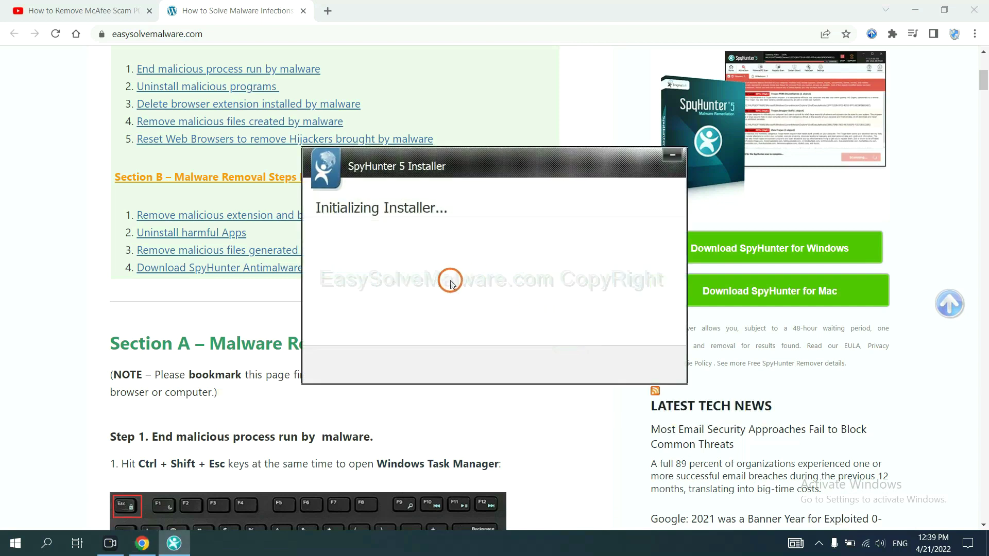
{"action": "left_click", "coordinate": [428, 281]}
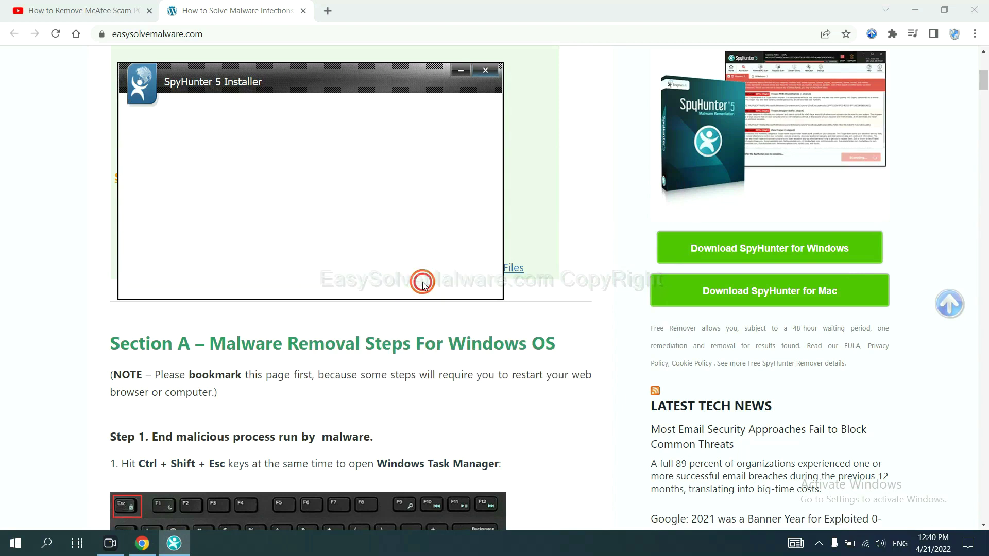
{"action": "left_click", "coordinate": [319, 248]}
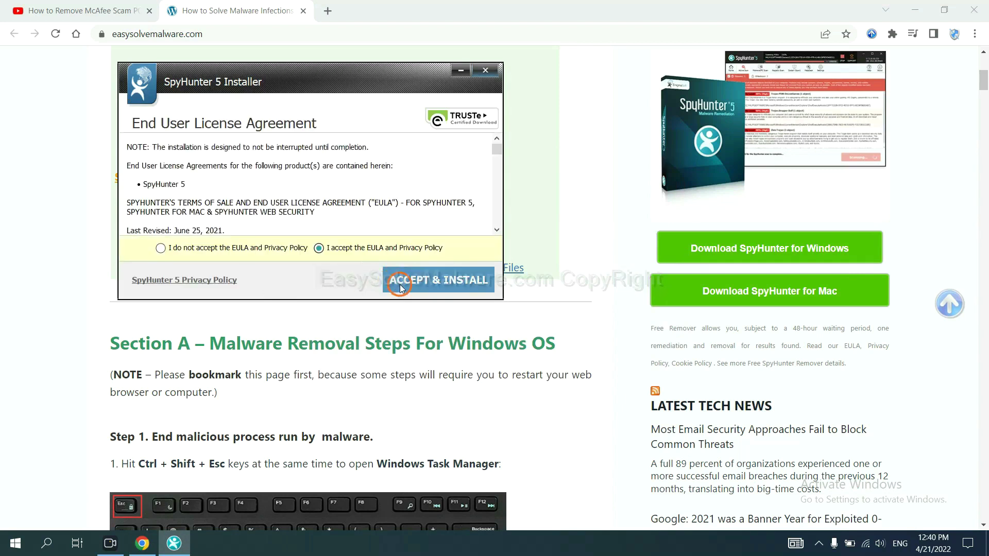
{"action": "left_click", "coordinate": [400, 285]}
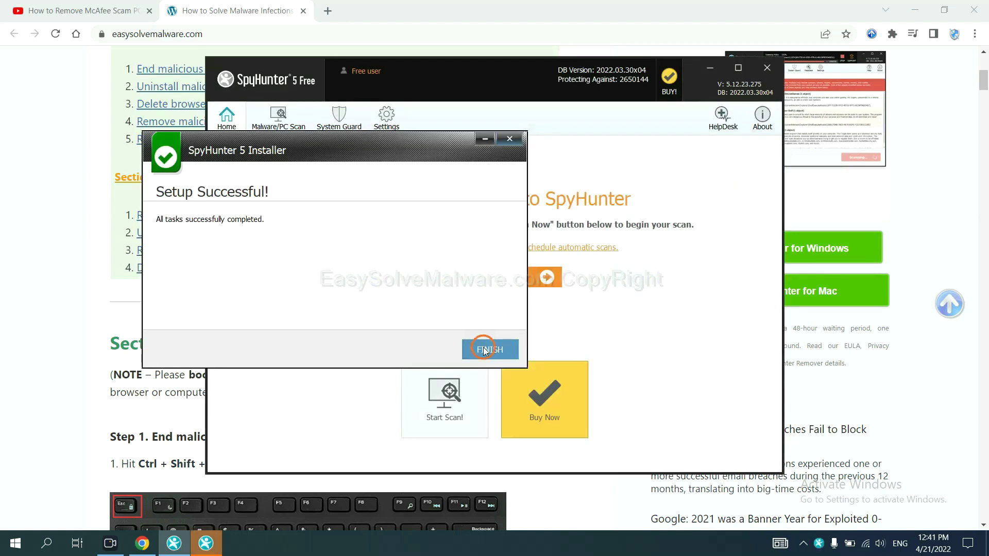
{"action": "left_click", "coordinate": [487, 348]}
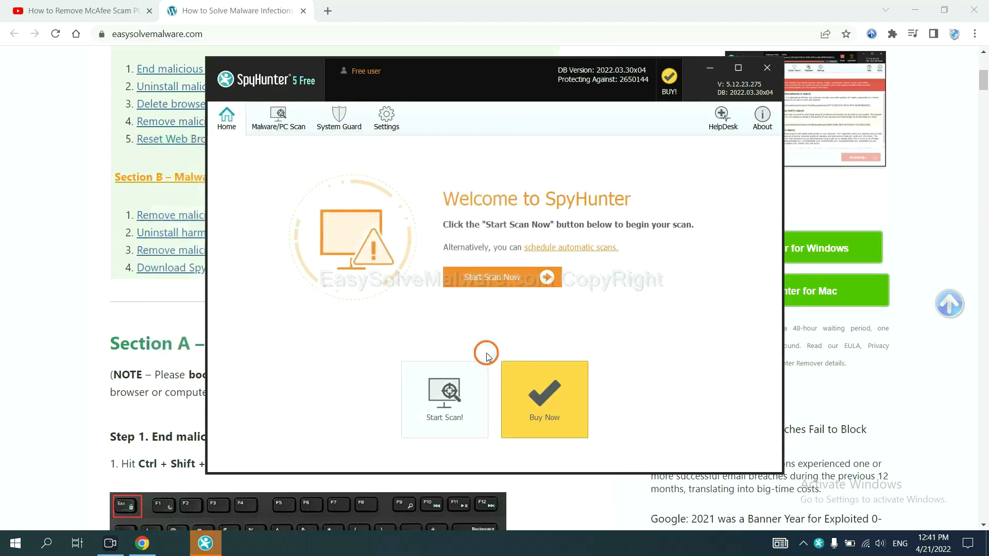
- Run a SpyHunter scan and move past the unknown object remove360.bat results
{"action": "left_click", "coordinate": [487, 281]}
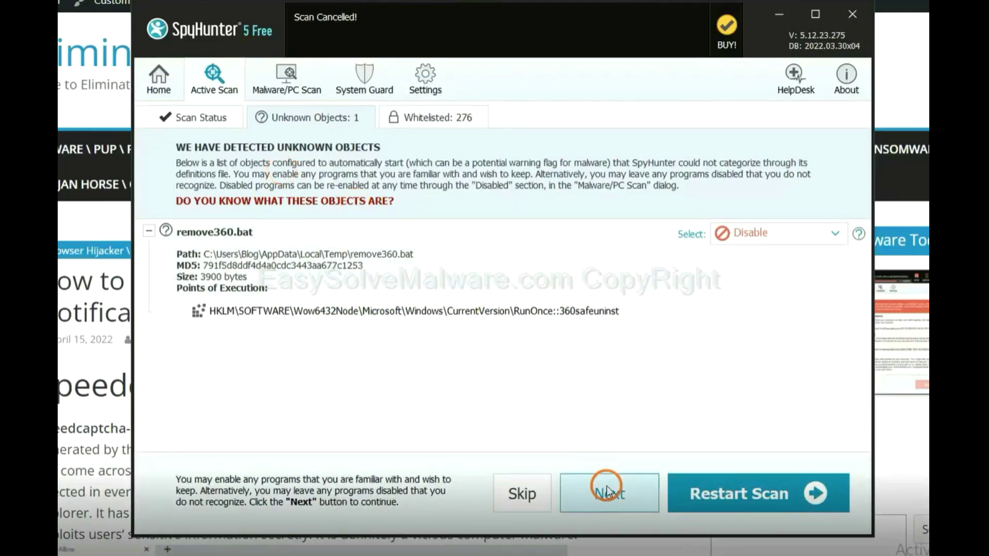
{"action": "left_click", "coordinate": [607, 491]}
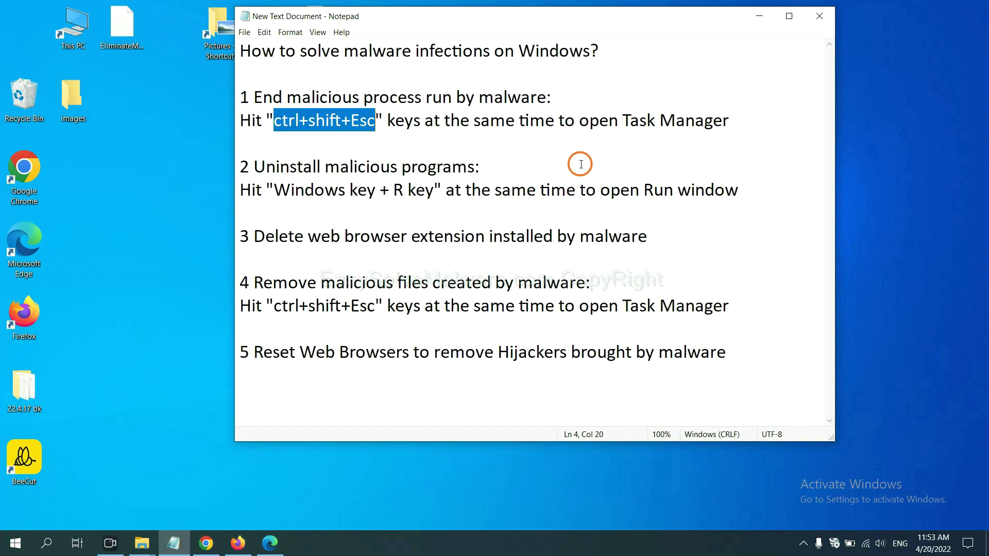
{"action": "left_click", "coordinate": [351, 124]}
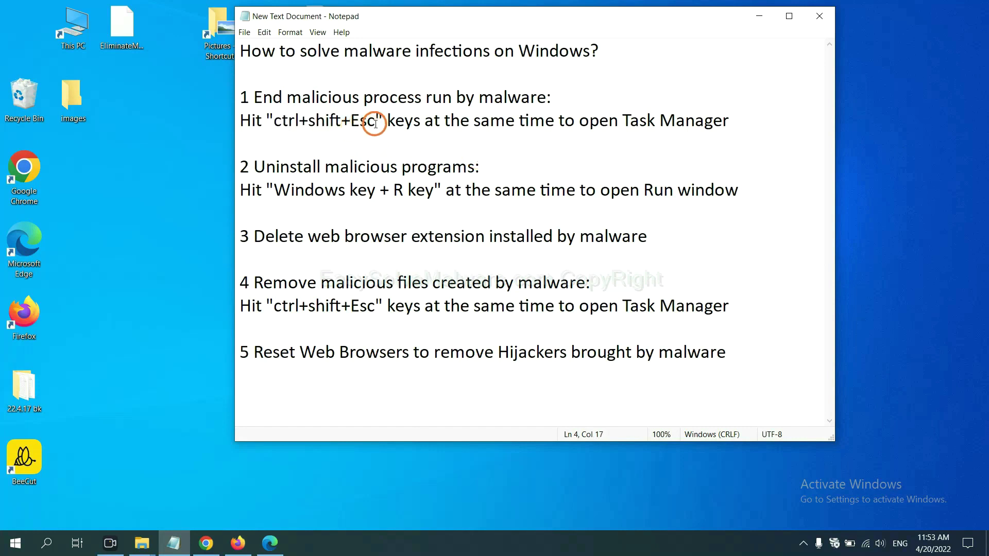
{"action": "left_click_drag", "start_coordinate": [375, 123], "coordinate": [276, 123]}
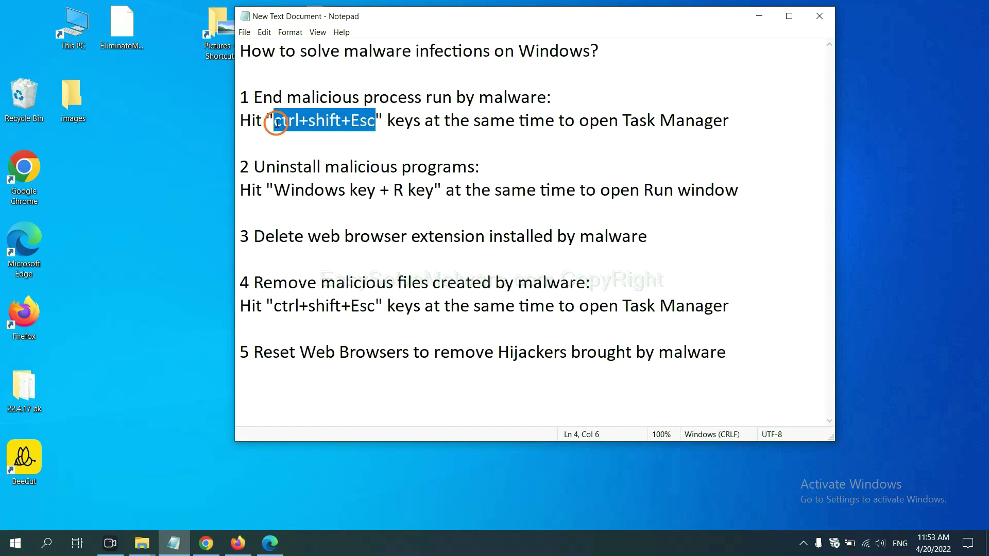
{"action": "key", "text": "ctrl+shift+Escape"}
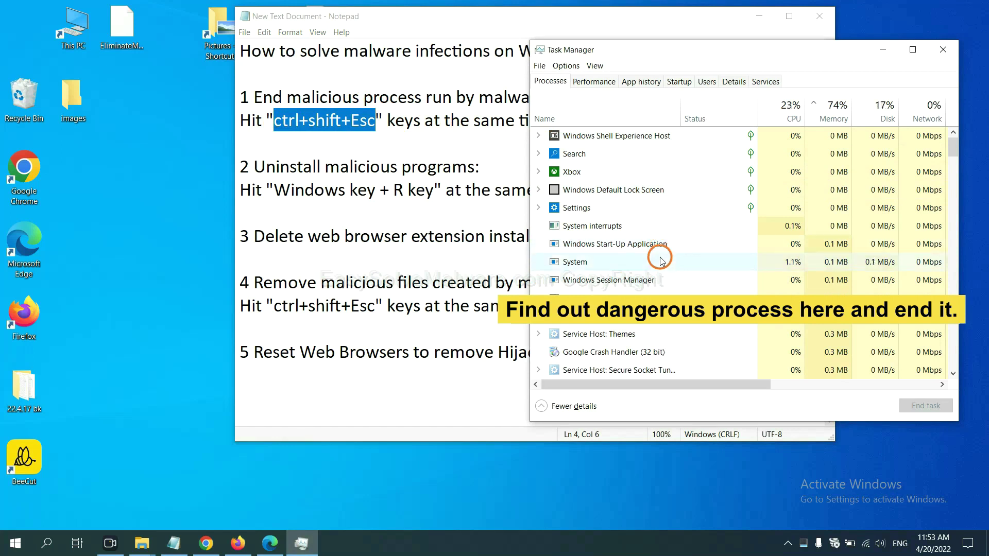
{"action": "left_click", "coordinate": [661, 260]}
{"action": "left_click", "coordinate": [658, 298]}
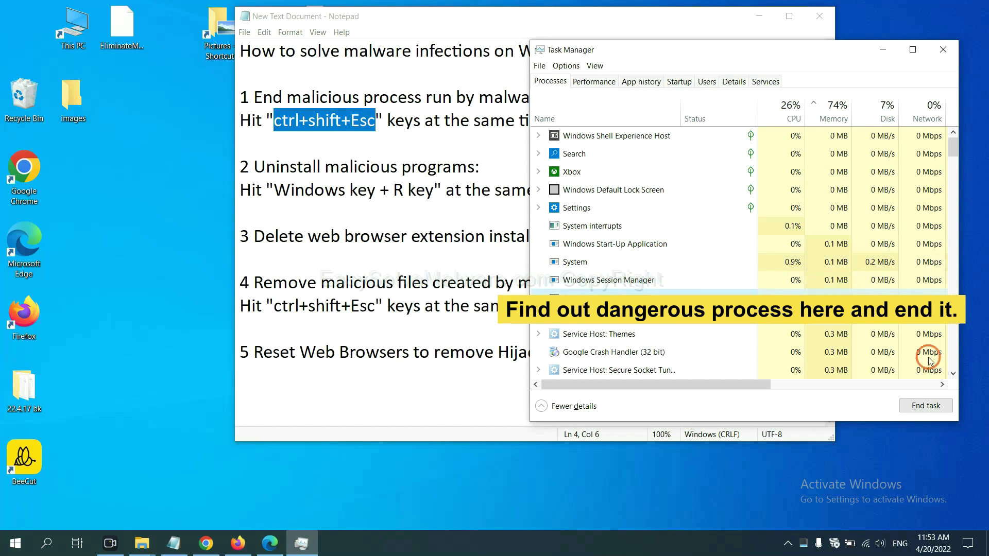
{"action": "left_click", "coordinate": [936, 407]}
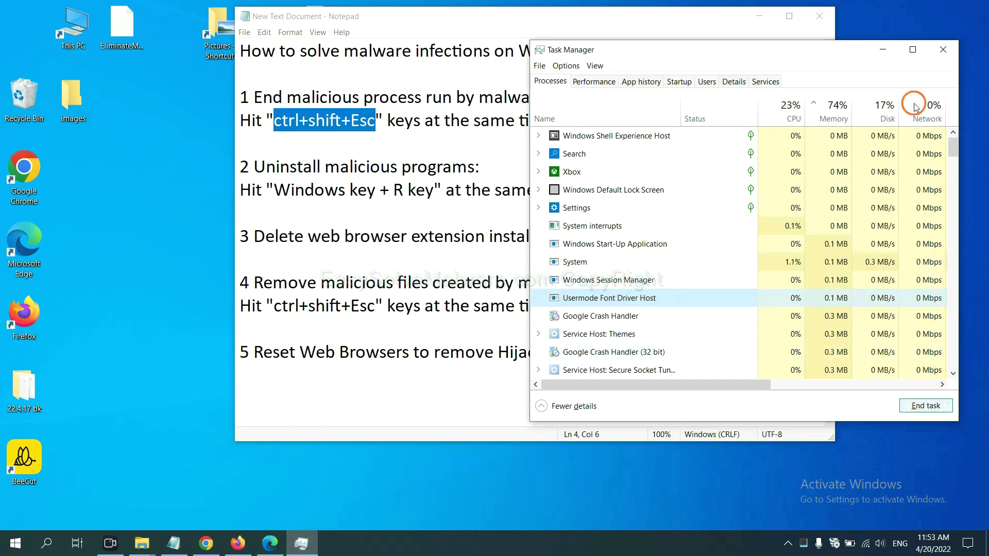
{"action": "left_click", "coordinate": [942, 50]}
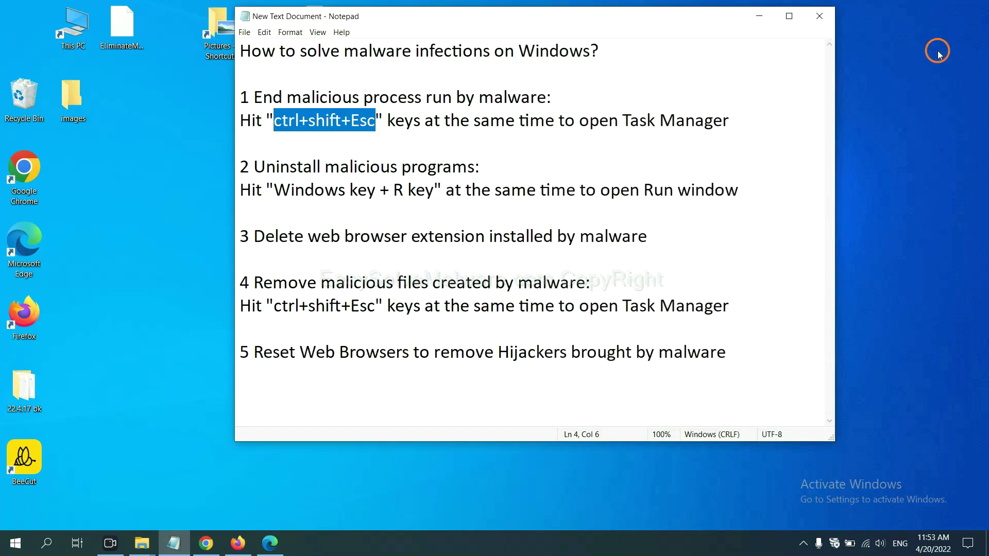
- Highlight the key combination written in step 2 of the Notepad notes
{"action": "left_click", "coordinate": [452, 185]}
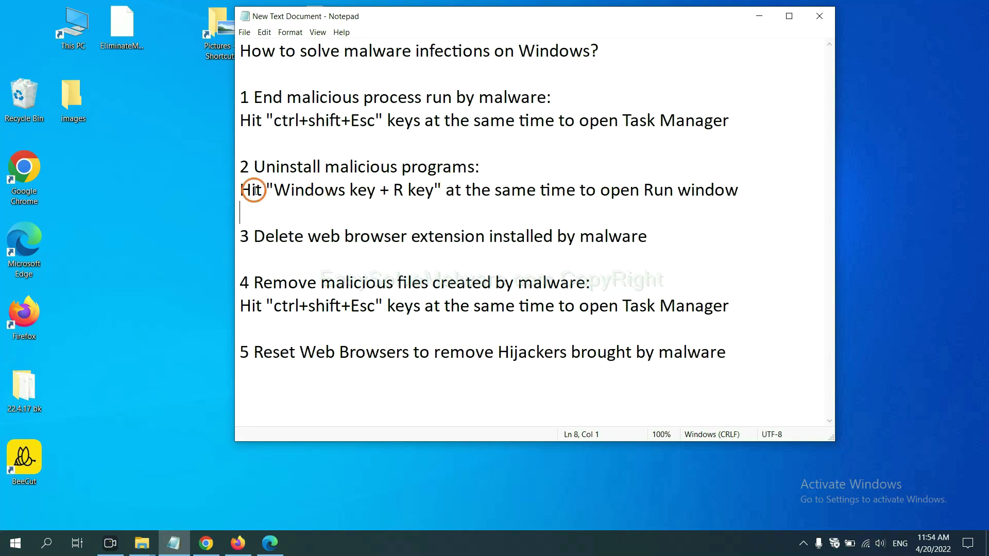
{"action": "left_click", "coordinate": [277, 193]}
{"action": "left_click_drag", "start_coordinate": [280, 194], "coordinate": [430, 201]}
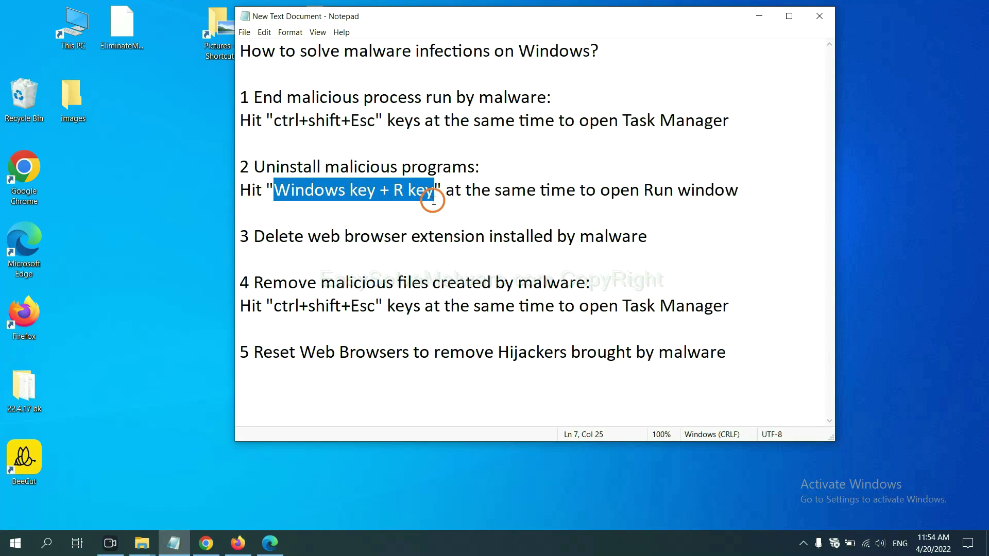
- Launch Control Panel by running 'control panel' from the Run box
{"action": "key", "text": "super+r"}
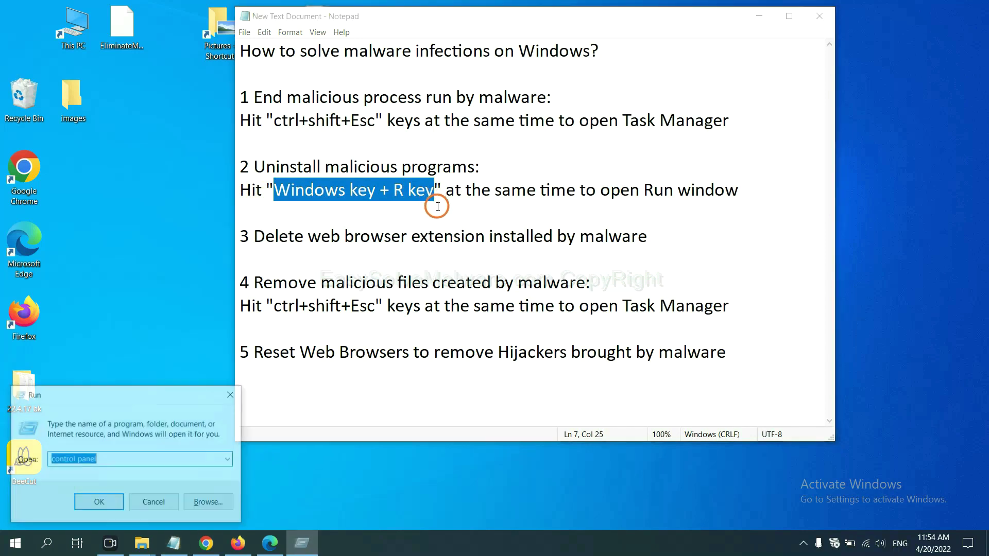
{"action": "left_click_drag", "start_coordinate": [109, 403], "coordinate": [758, 184]}
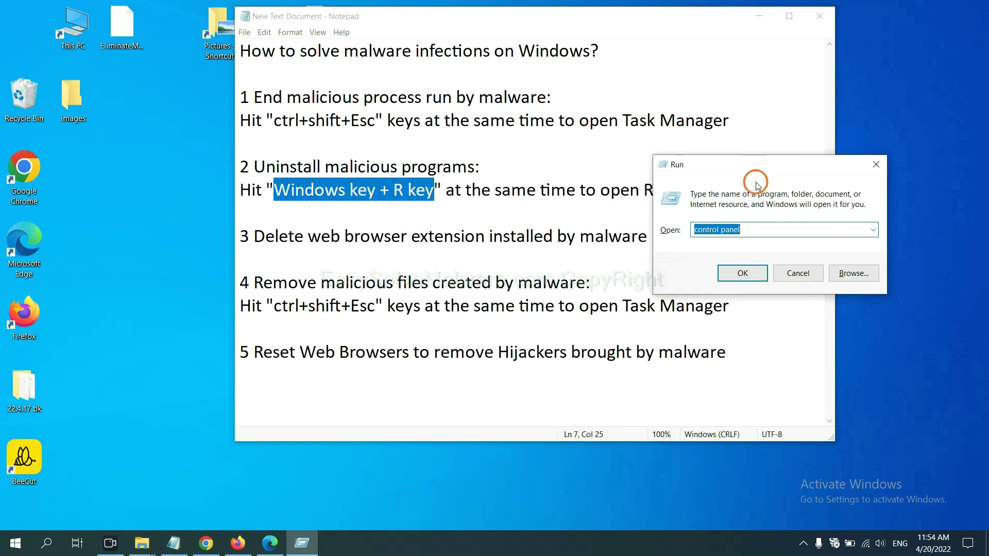
{"action": "left_click", "coordinate": [763, 230]}
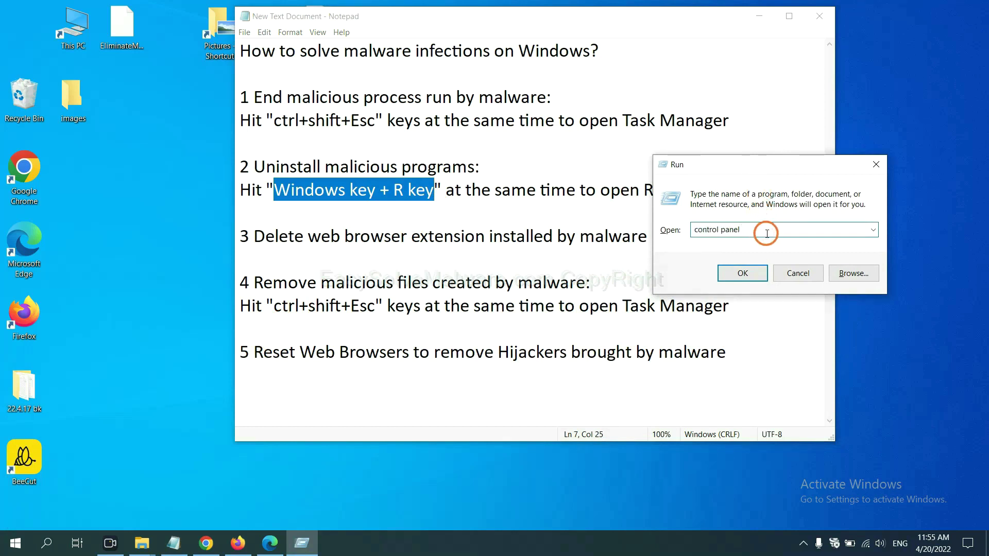
{"action": "left_click_drag", "start_coordinate": [753, 234], "coordinate": [687, 230]}
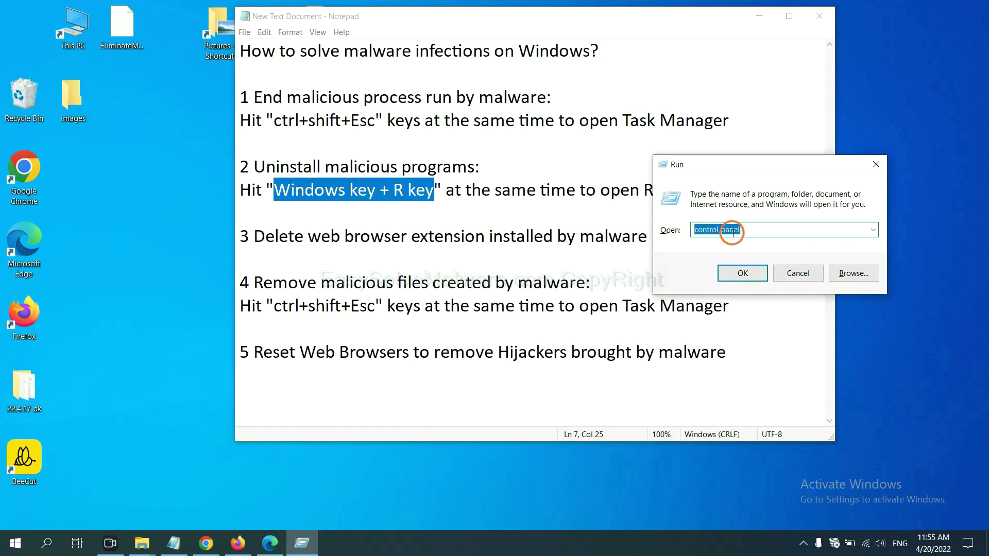
{"action": "left_click", "coordinate": [739, 282]}
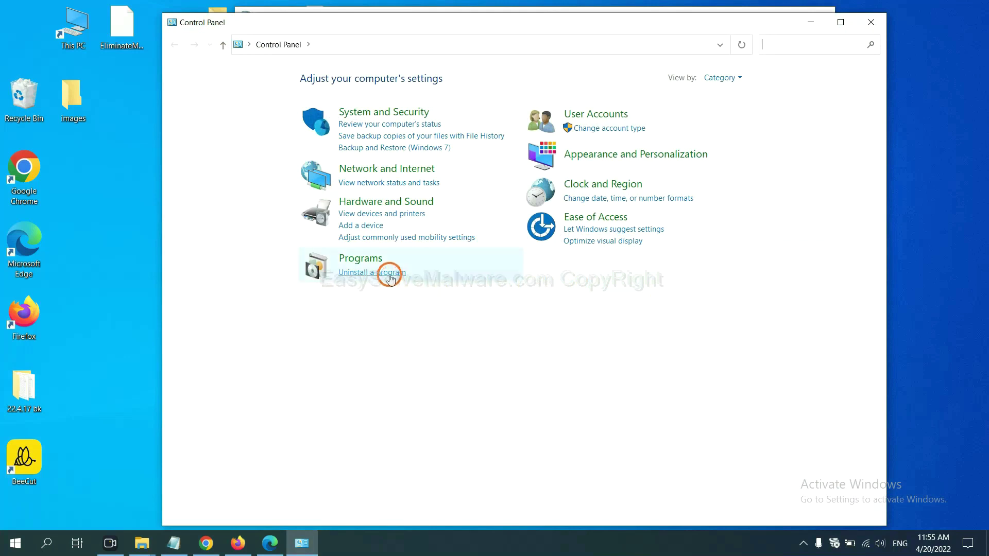
- Select Xiph.Org Open Codecs in Programs and Features, then close the program list
{"action": "left_click", "coordinate": [390, 279]}
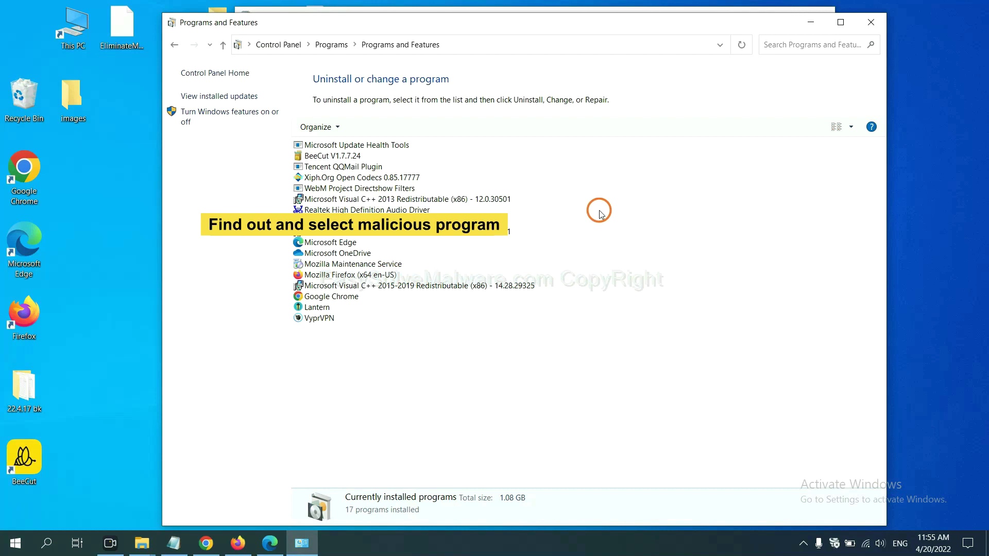
{"action": "left_click", "coordinate": [389, 177]}
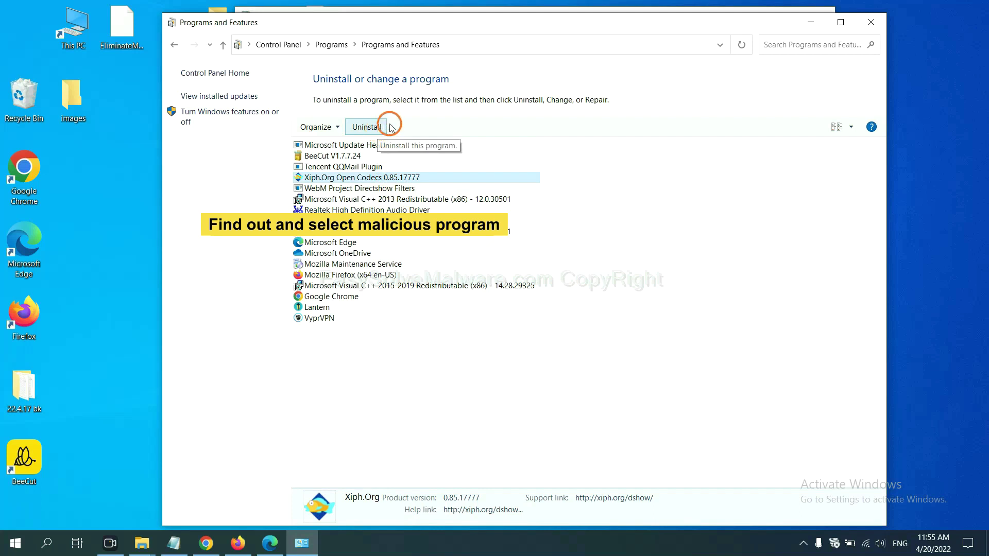
{"action": "left_click", "coordinate": [877, 27]}
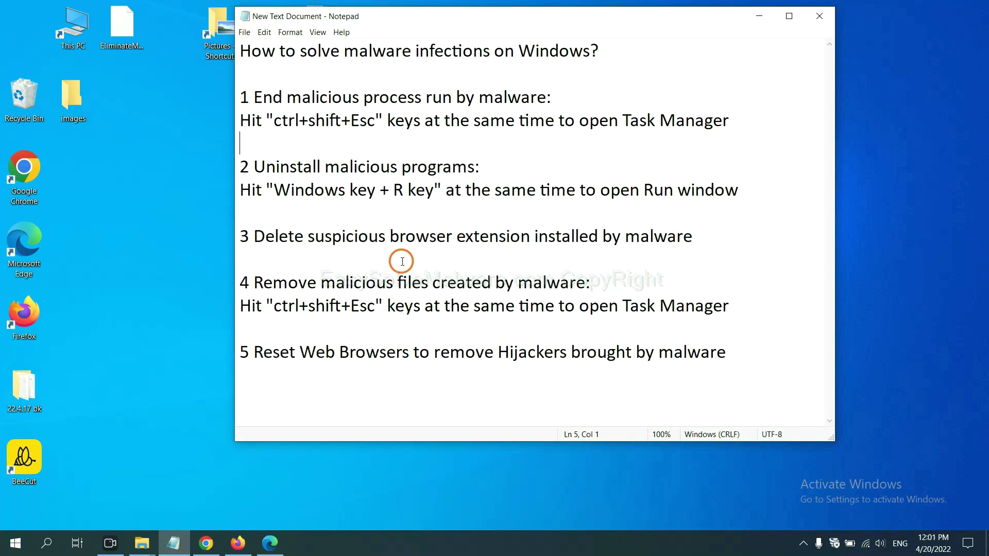
- Open Chrome's Extensions page via More tools to view the Scroll To Top extension
{"action": "left_click", "coordinate": [206, 543]}
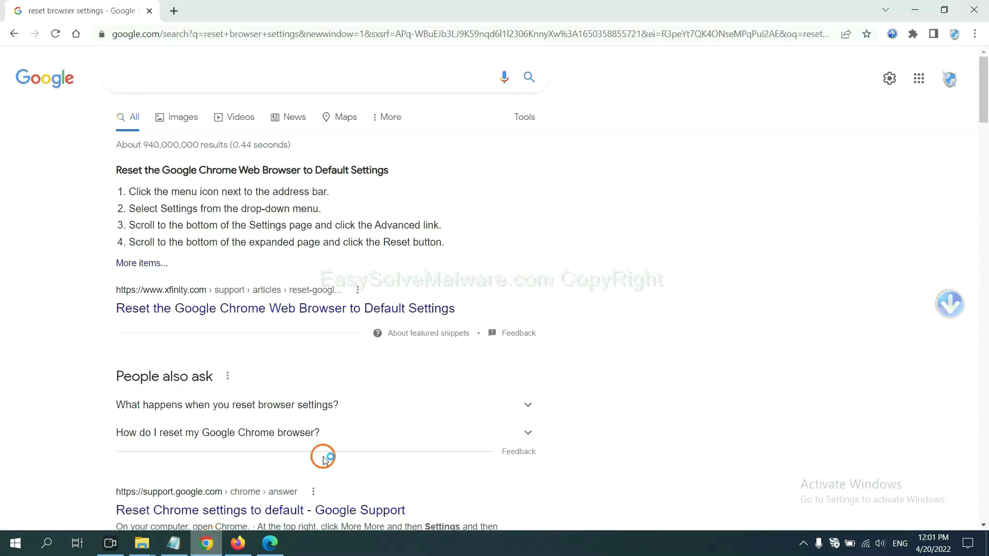
{"action": "left_click", "coordinate": [975, 35]}
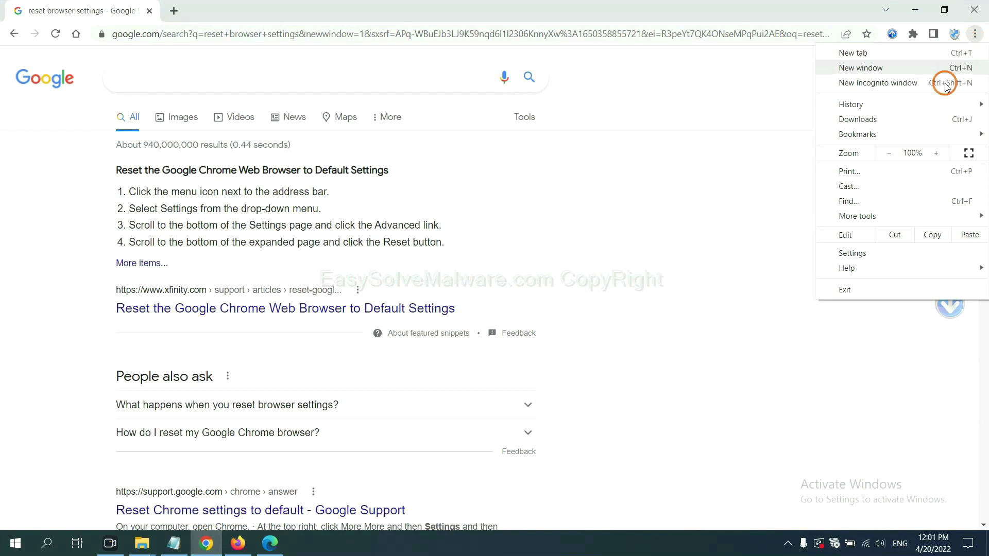
{"action": "mouse_move", "coordinate": [887, 217]}
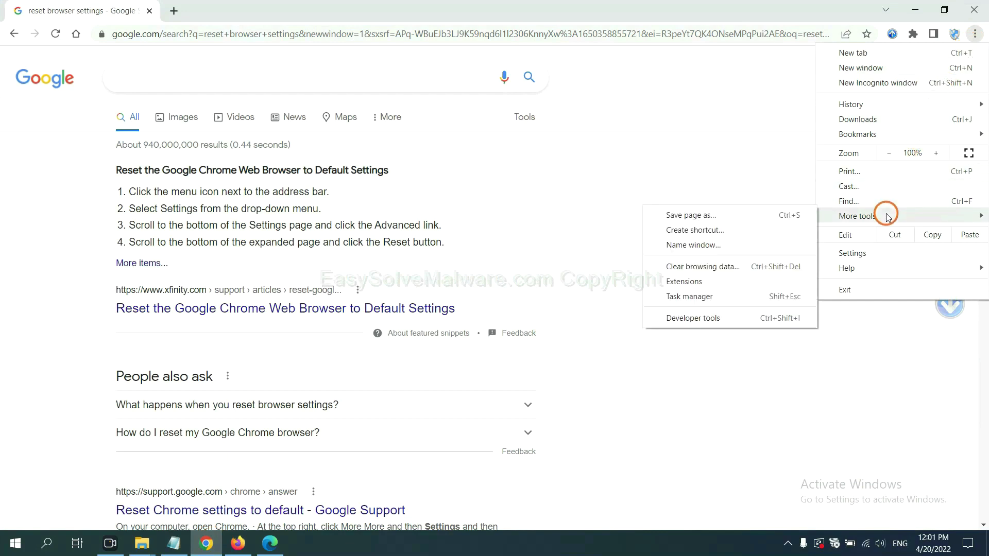
{"action": "left_click", "coordinate": [730, 280]}
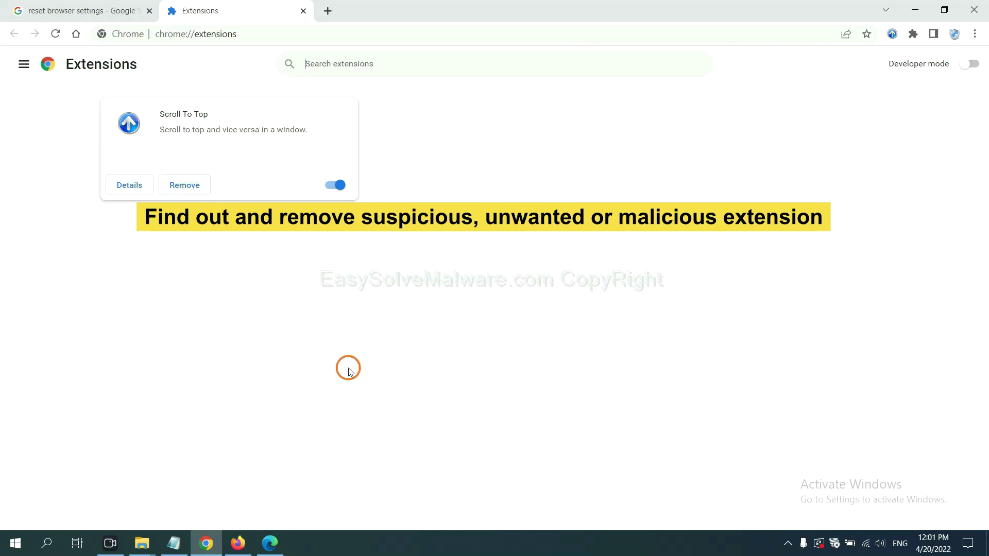
- Open Firefox's Add-ons Manager and show GIPHY for Firefox's removal options, then switch to Edge
{"action": "left_click", "coordinate": [237, 543]}
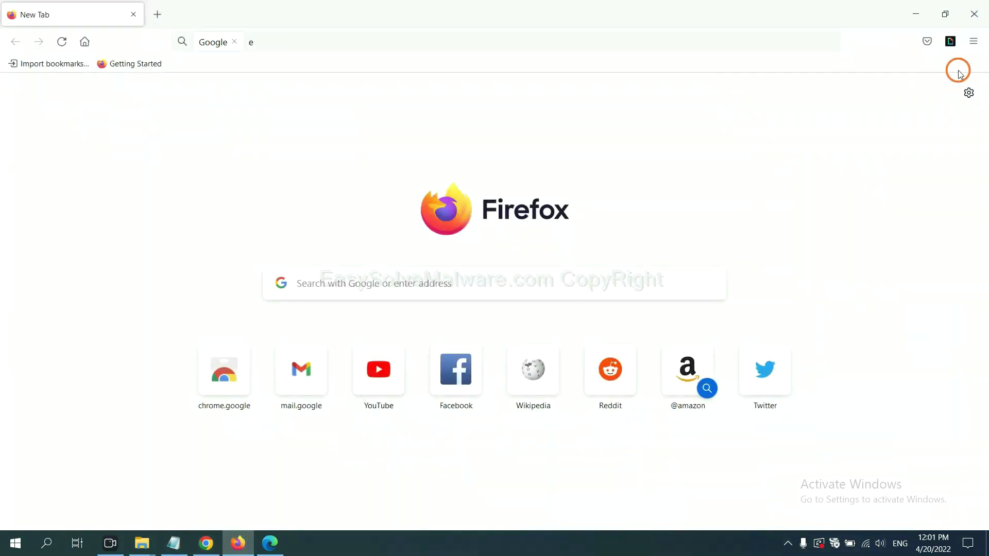
{"action": "left_click", "coordinate": [976, 41]}
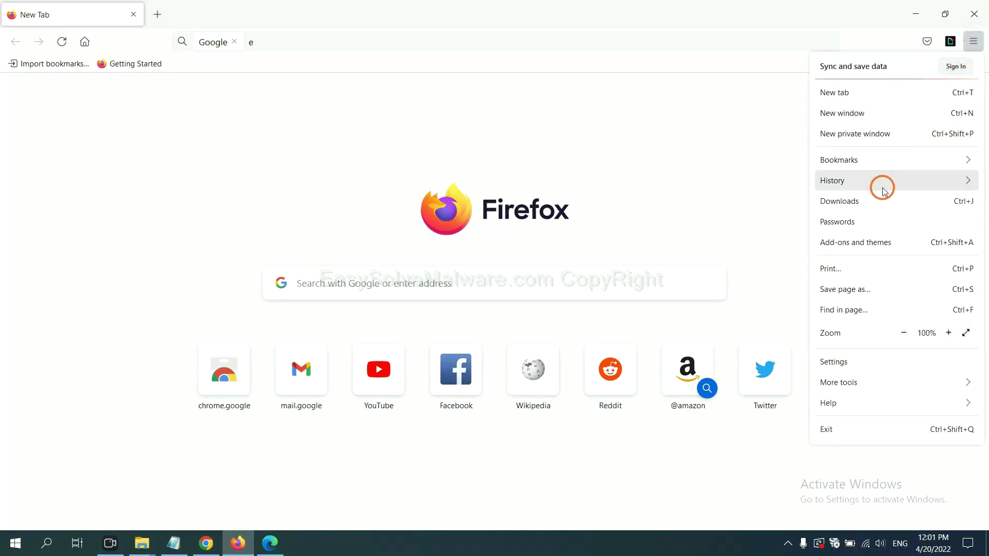
{"action": "left_click", "coordinate": [866, 250]}
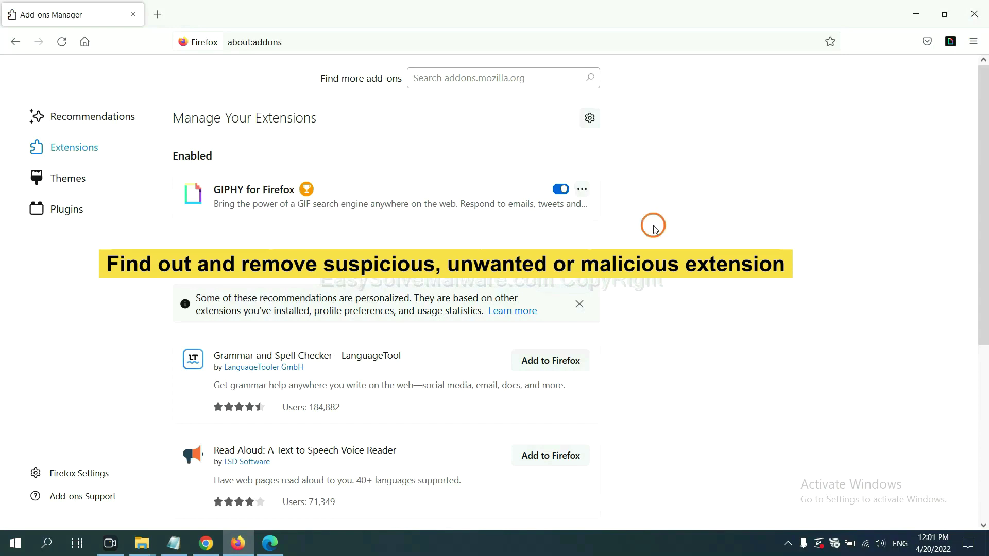
{"action": "left_click", "coordinate": [583, 191]}
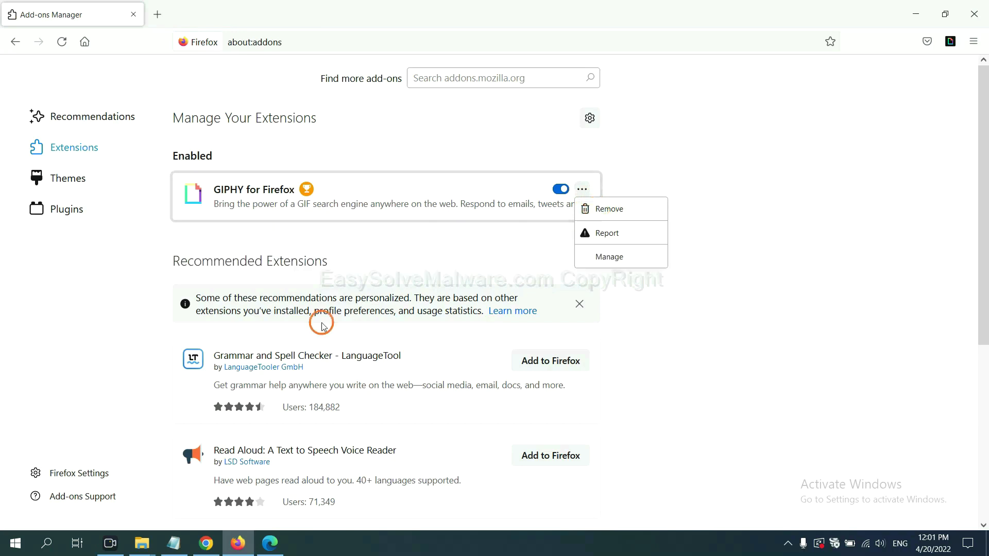
{"action": "left_click", "coordinate": [269, 548]}
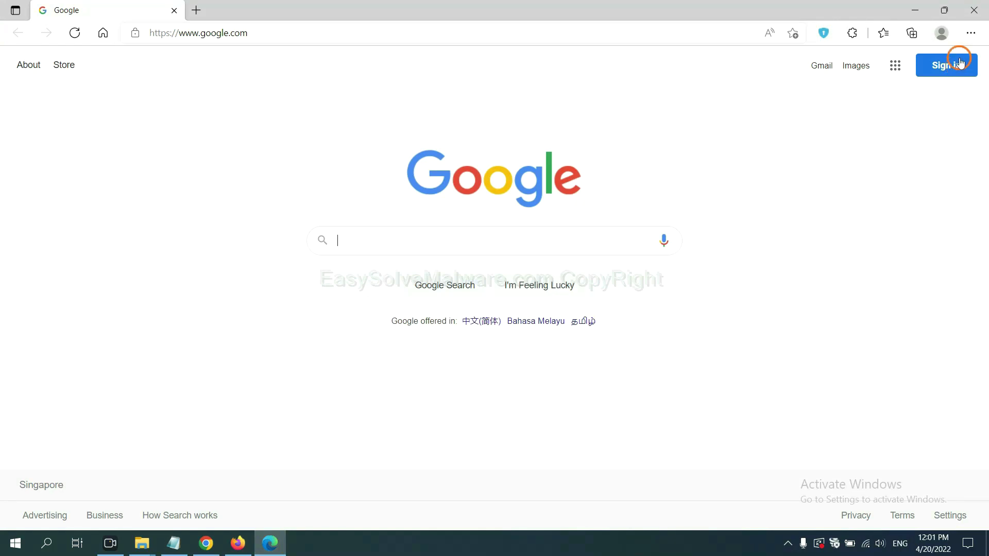
- Remove the ArcVpn Free Fast VPN Proxy extension from Edge's Manage extensions page
{"action": "left_click", "coordinate": [970, 34]}
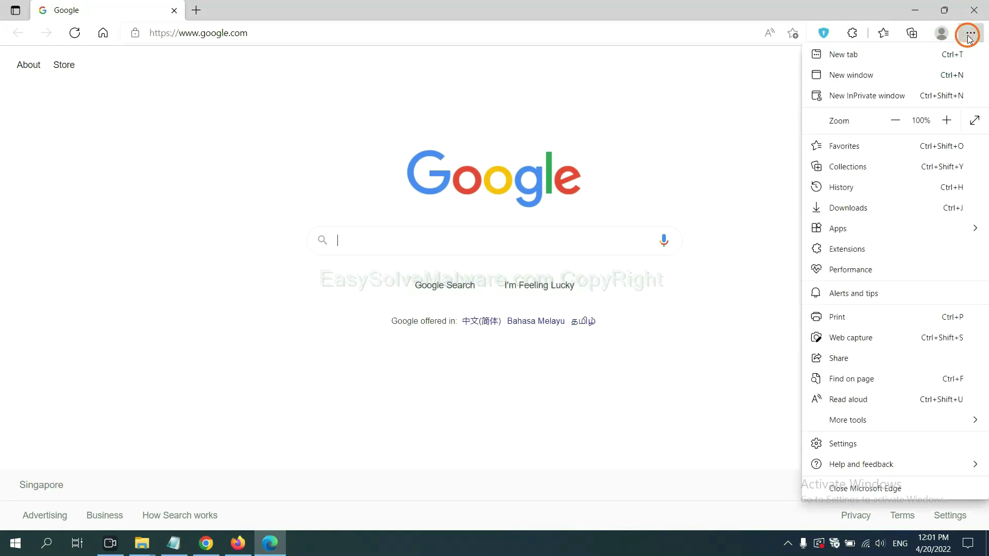
{"action": "right_click", "coordinate": [851, 250]}
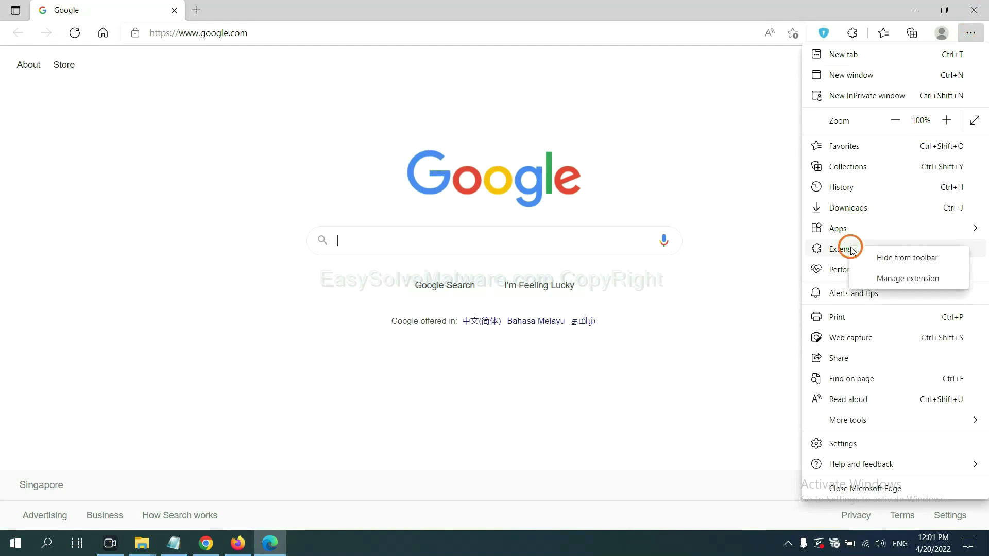
{"action": "left_click", "coordinate": [888, 279]}
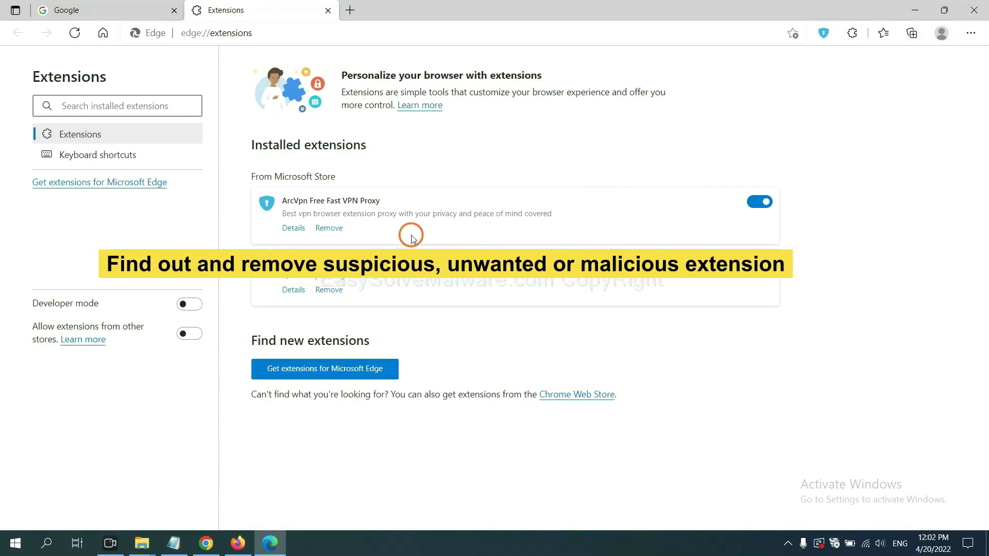
{"action": "left_click", "coordinate": [339, 230]}
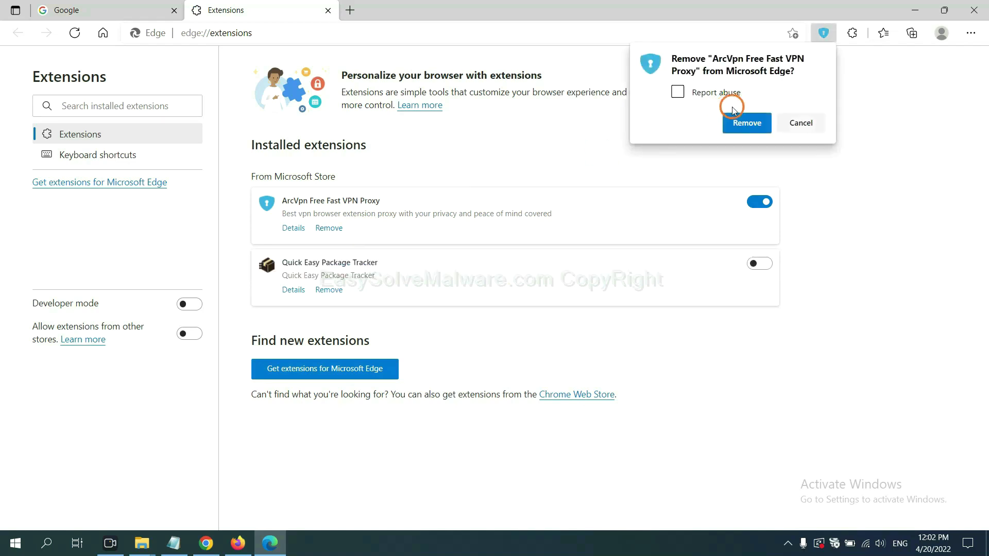
{"action": "left_click", "coordinate": [740, 128]}
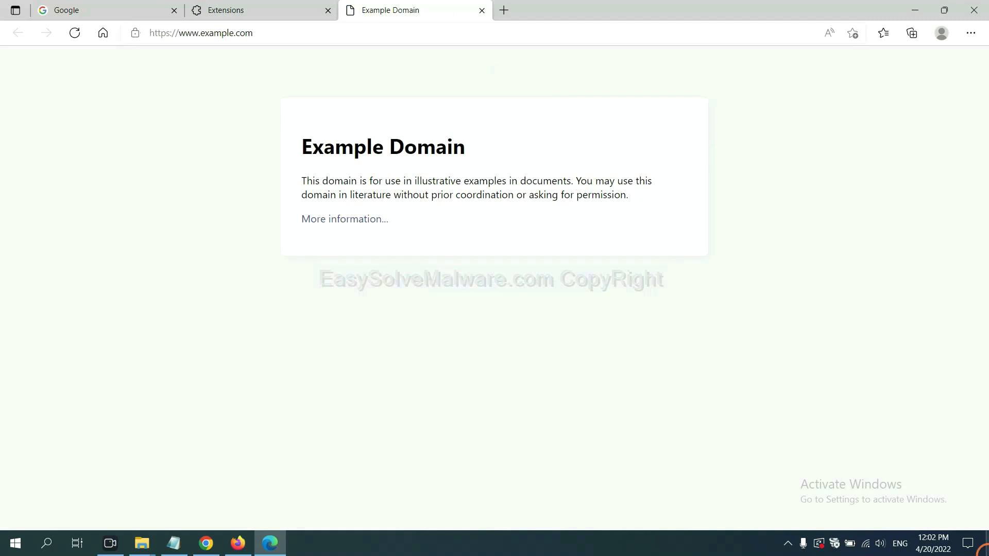
- Minimize the browser and highlight the two new step 4 lines in Notepad
{"action": "left_click", "coordinate": [982, 549]}
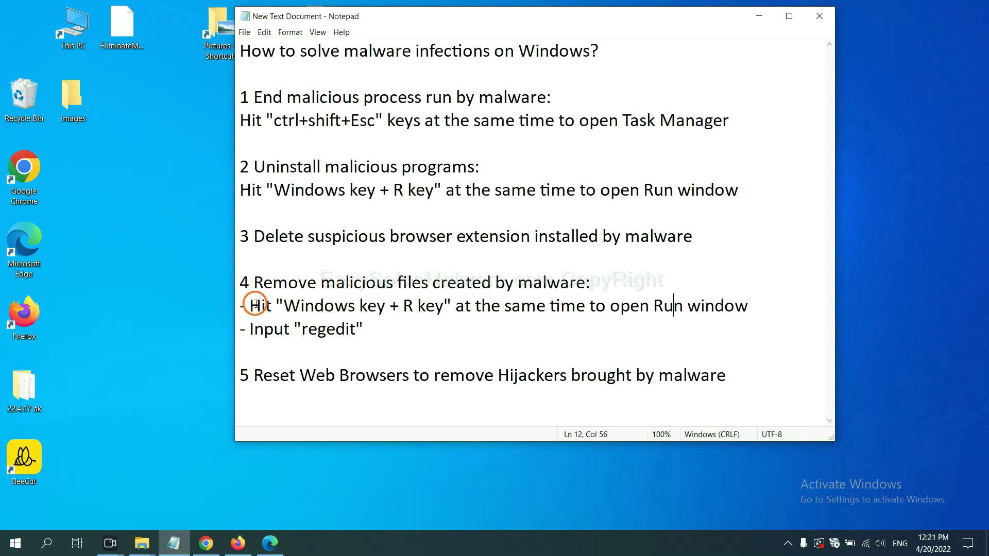
{"action": "left_click_drag", "start_coordinate": [256, 305], "coordinate": [562, 320]}
{"action": "left_click", "coordinate": [571, 310]}
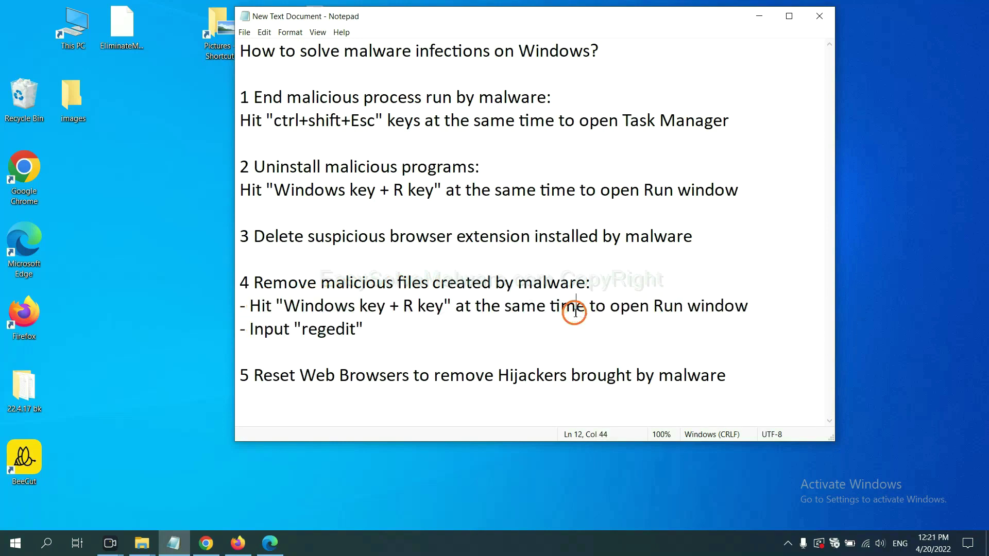
- Launch Registry Editor by running regedit from the Run box
{"action": "key", "text": "super+r"}
{"action": "left_click_drag", "start_coordinate": [178, 391], "coordinate": [788, 205]}
{"action": "left_click", "coordinate": [726, 267]}
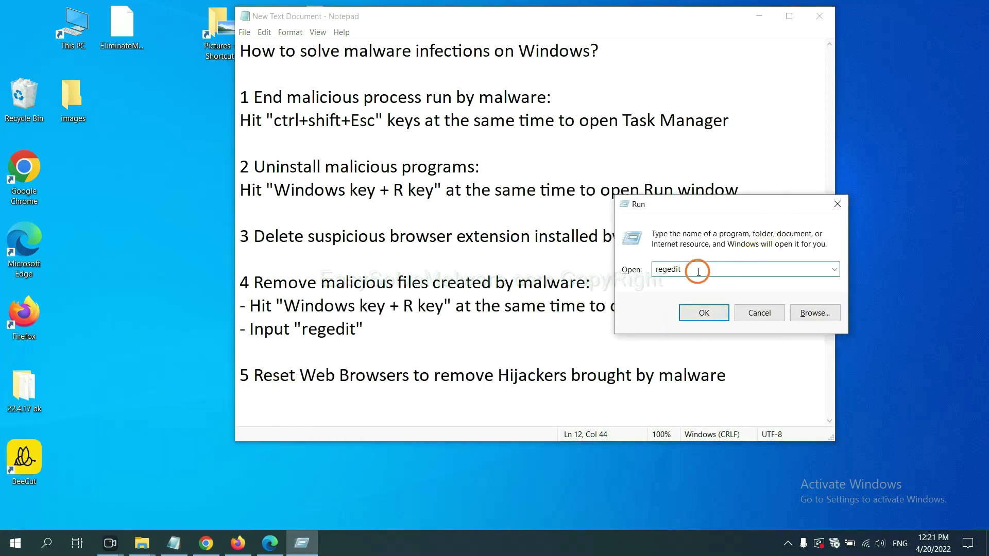
{"action": "left_click", "coordinate": [701, 311]}
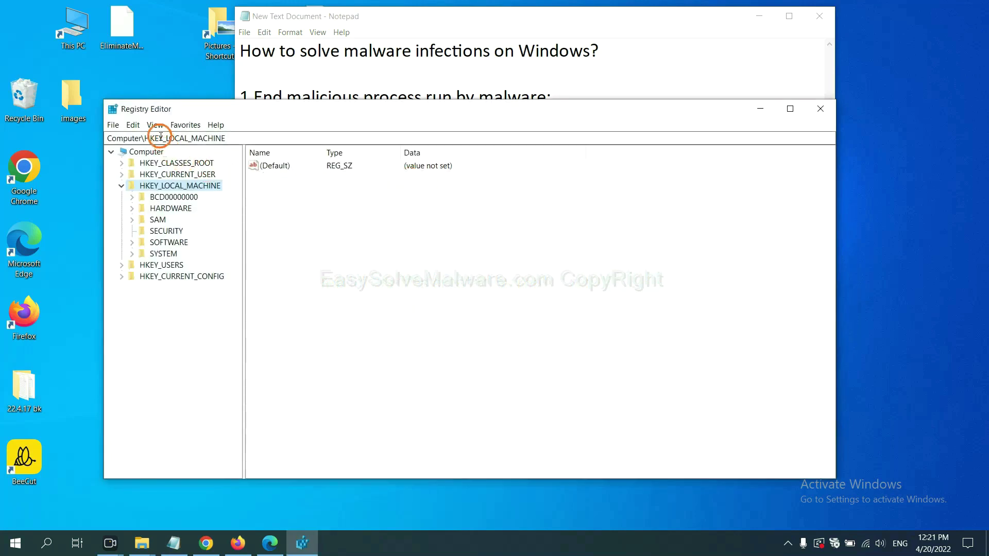
- Search the registry for 'be' to locate BeeCut.exe under FEATURE_BROWSER_EMULATION
{"action": "left_click", "coordinate": [137, 126]}
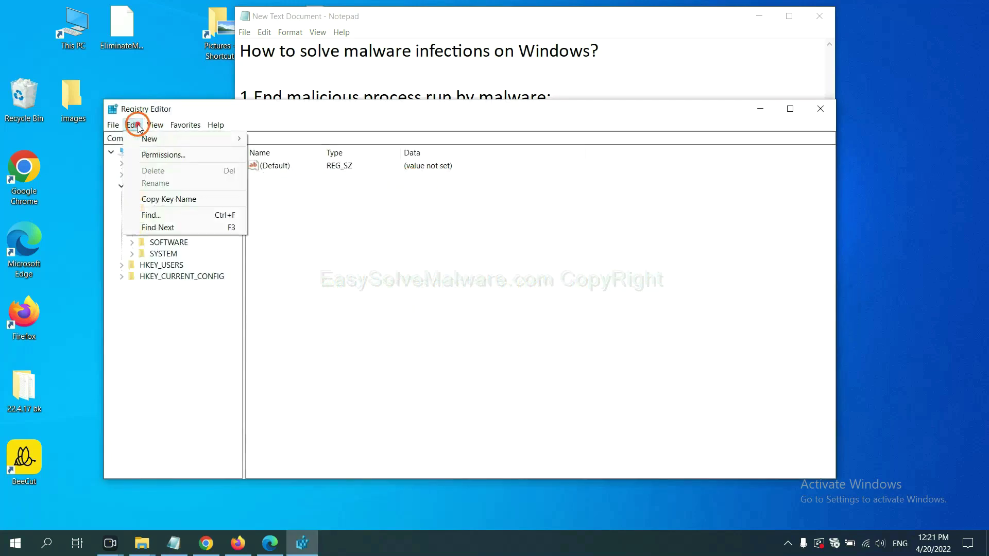
{"action": "left_click", "coordinate": [175, 215]}
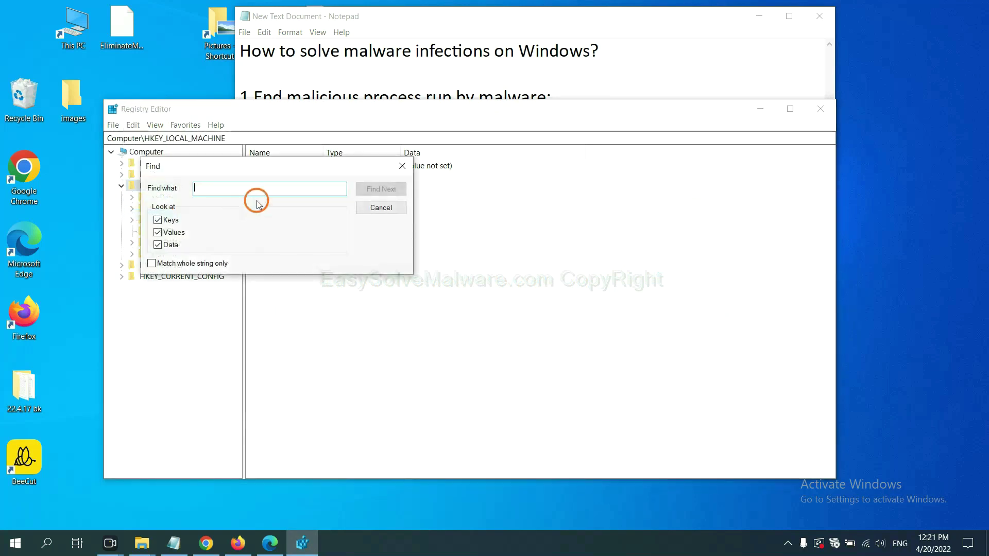
{"action": "left_click_drag", "start_coordinate": [282, 165], "coordinate": [378, 188]}
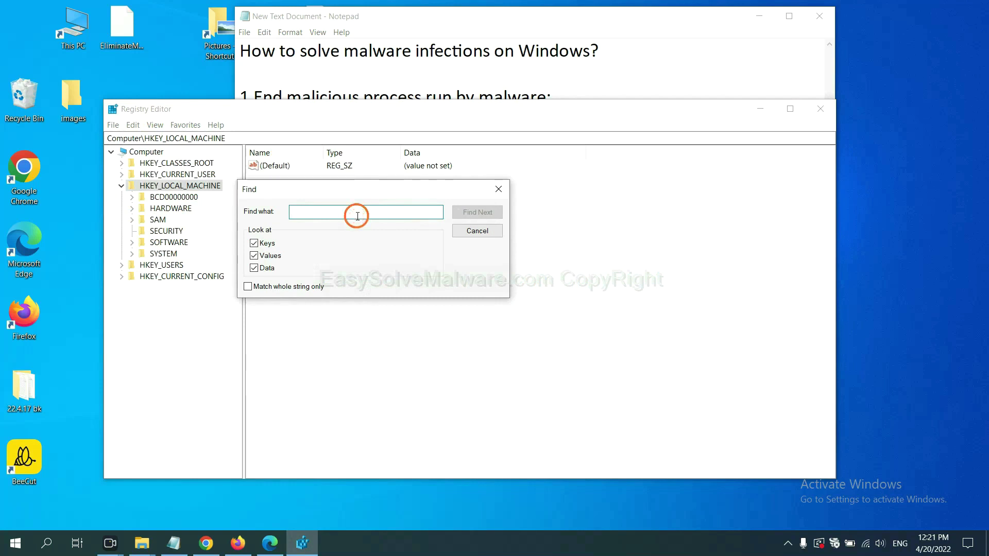
{"action": "type", "text": "be"}
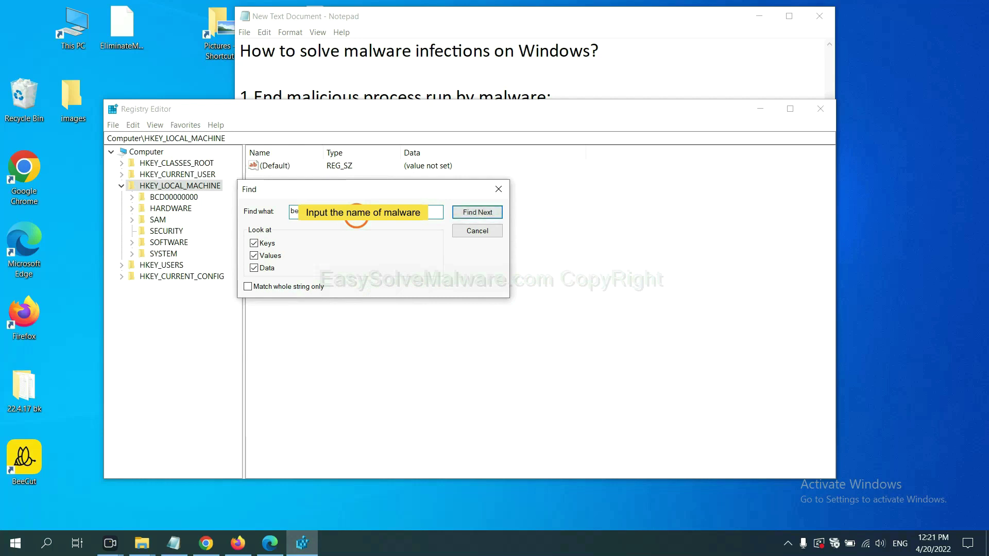
{"action": "left_click", "coordinate": [477, 212]}
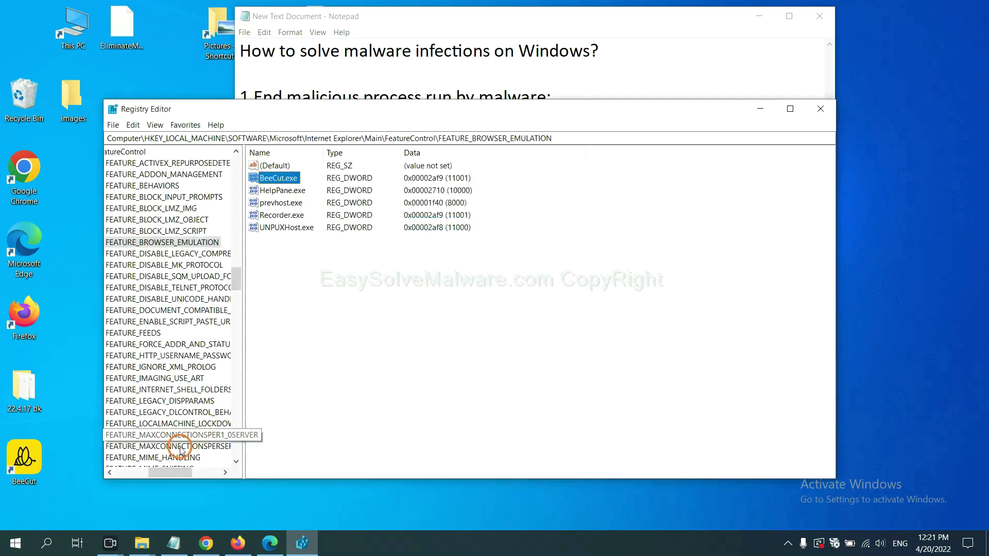
{"action": "mouse_move", "coordinate": [163, 473]}
{"action": "left_mouse_down"}
{"action": "mouse_move", "coordinate": [137, 473]}
{"action": "mouse_move", "coordinate": [157, 471]}
{"action": "left_mouse_up"}
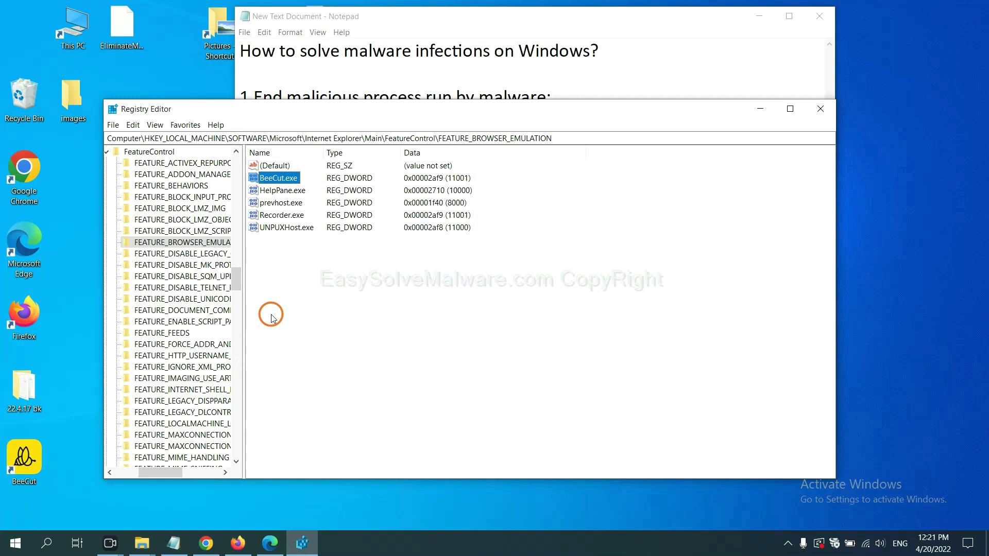
{"action": "right_click", "coordinate": [201, 245]}
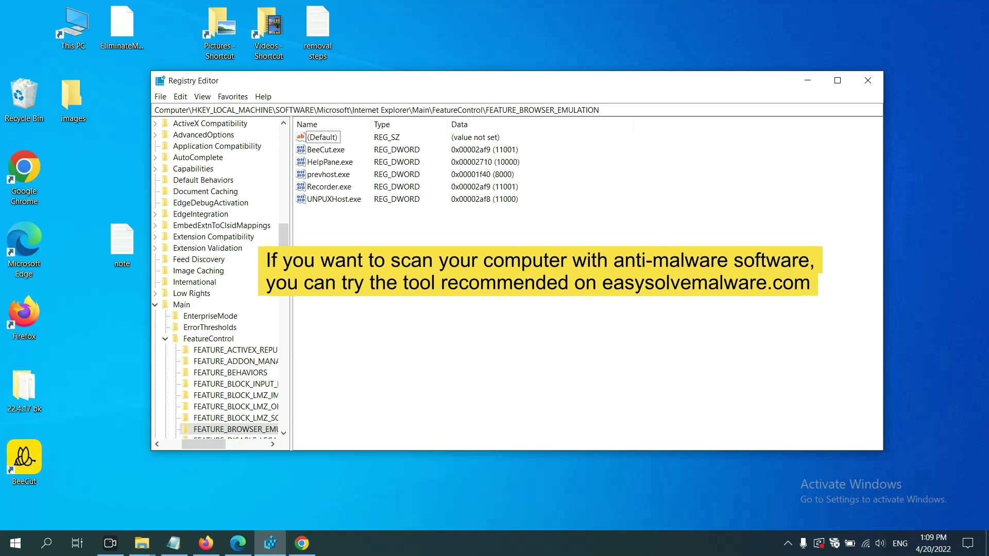
- Bring up Chrome and scroll through the EasySolveMalware.com removal guide to its browser-reset section
{"action": "left_click", "coordinate": [308, 546]}
{"action": "scroll", "coordinate": [716, 350], "scroll_direction": "down", "scroll_amount": 2}
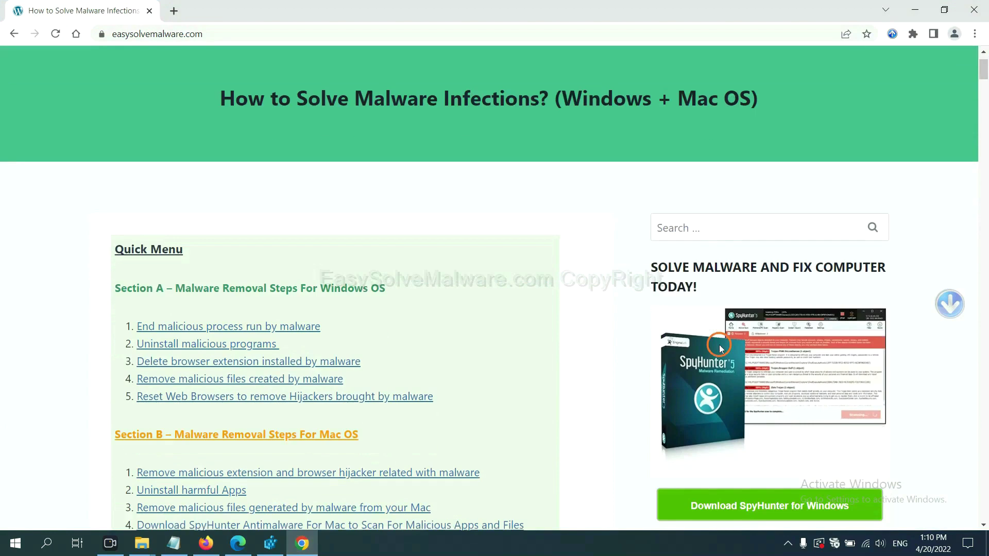
{"action": "scroll", "coordinate": [714, 355], "scroll_direction": "up", "scroll_amount": 1}
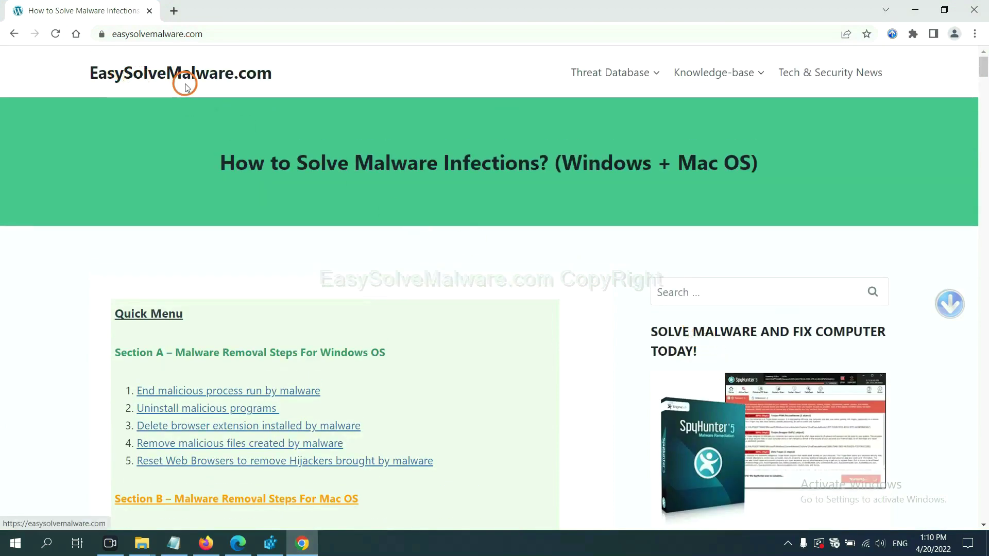
{"action": "scroll", "coordinate": [802, 309], "scroll_direction": "down", "scroll_amount": 3}
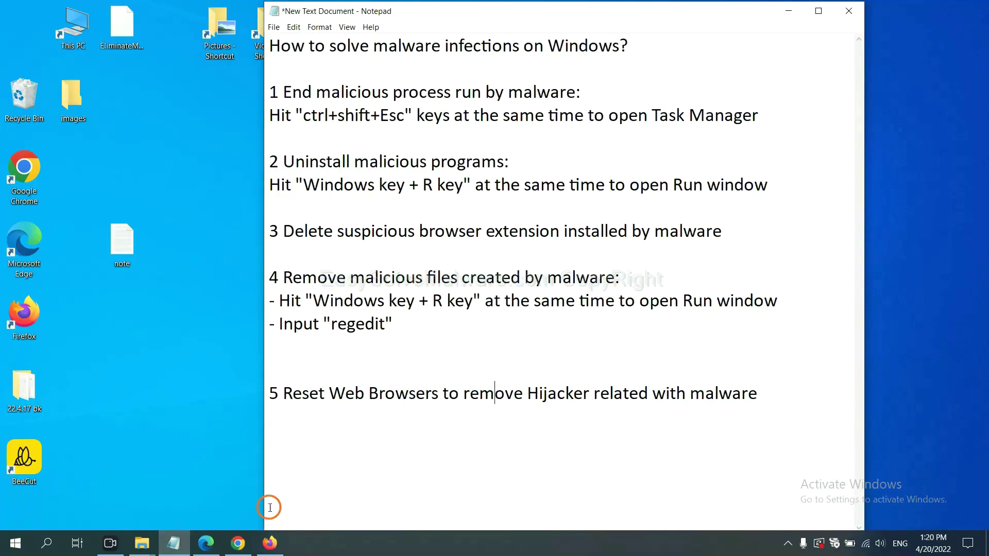
- Search Chrome settings for 'reset' and bring up the 'Restore settings to their original defaults' confirmation
{"action": "left_click", "coordinate": [235, 545]}
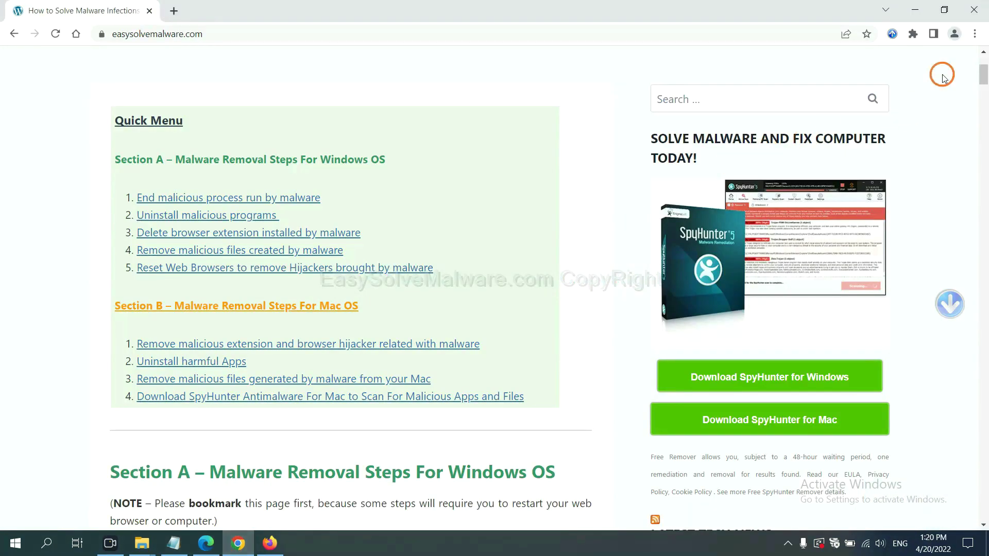
{"action": "left_click", "coordinate": [976, 35]}
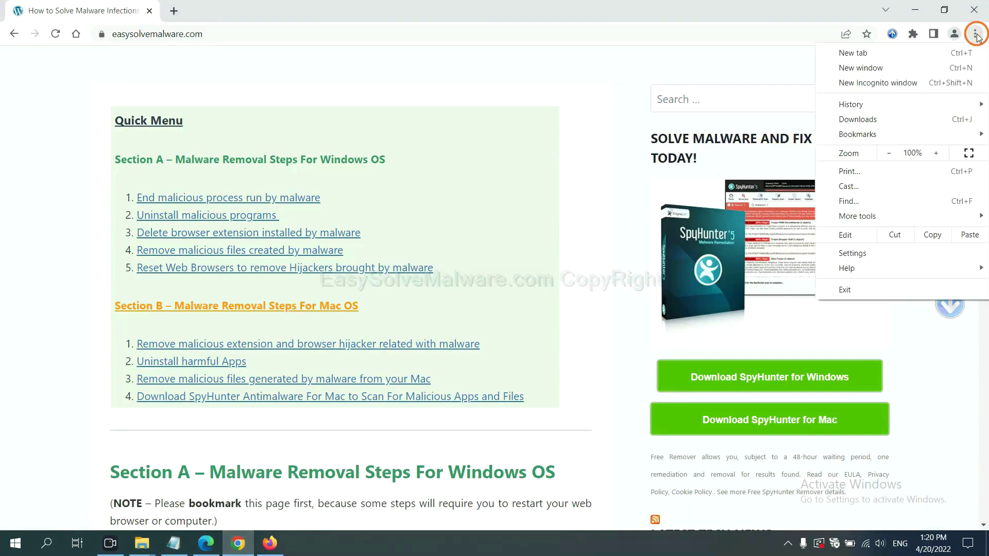
{"action": "left_click", "coordinate": [867, 250]}
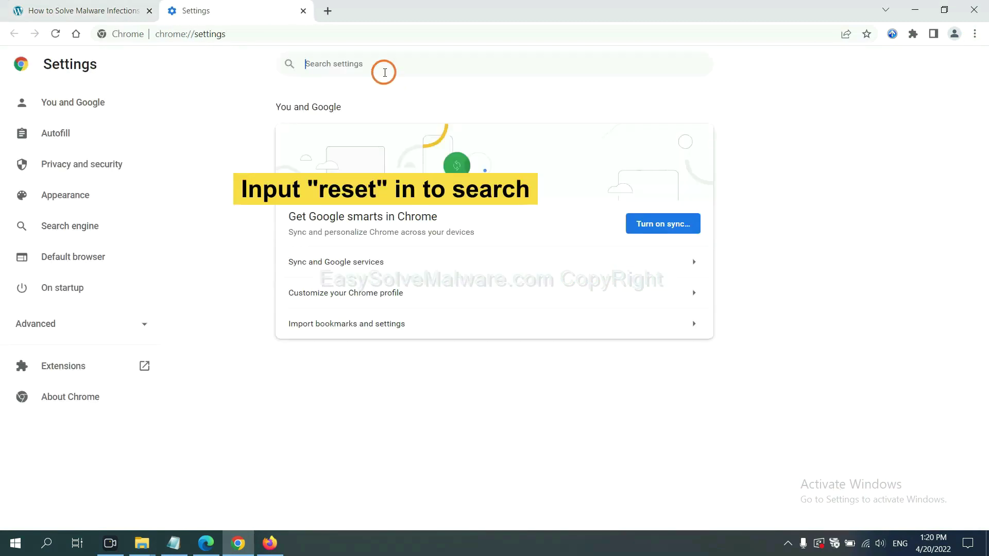
{"action": "type", "text": "reset"}
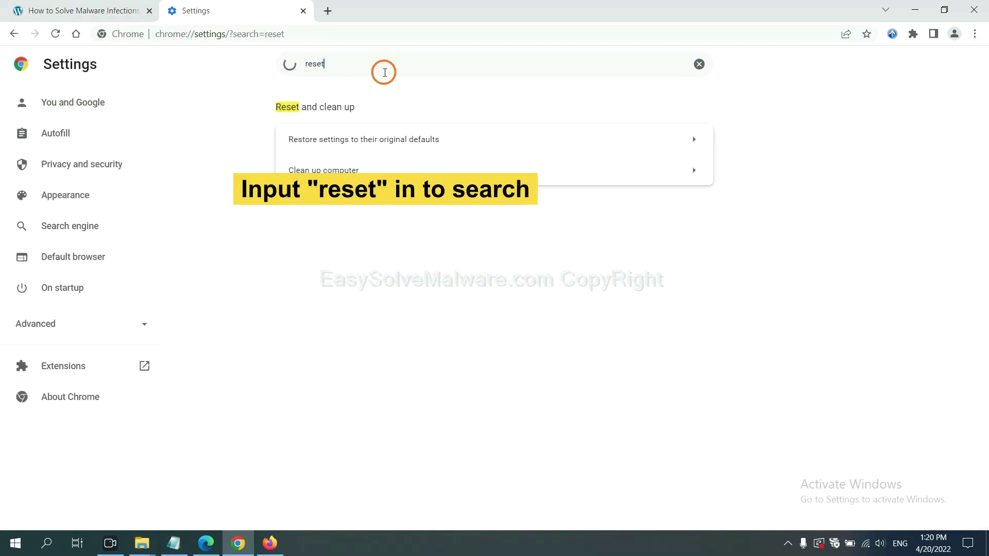
{"action": "left_click", "coordinate": [425, 138]}
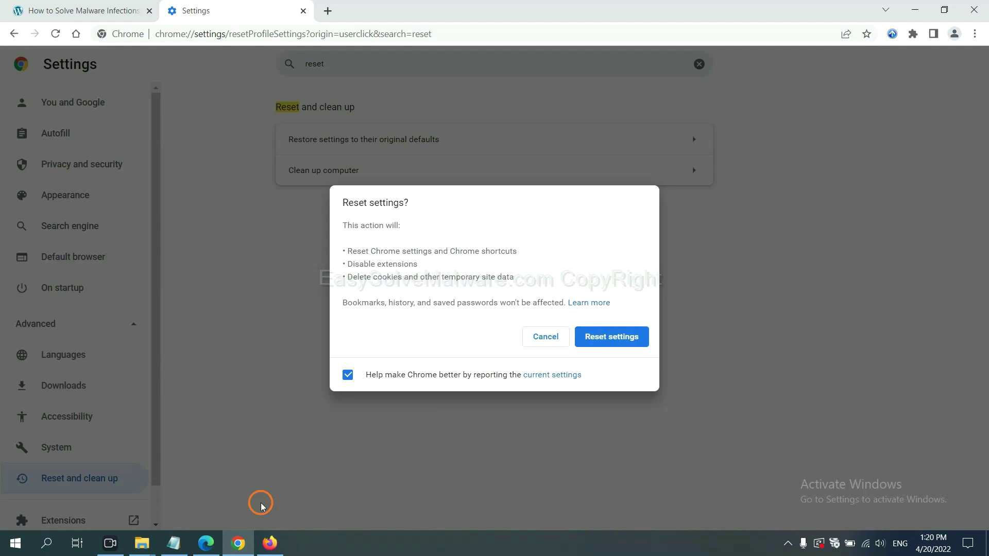
{"action": "left_click", "coordinate": [270, 544]}
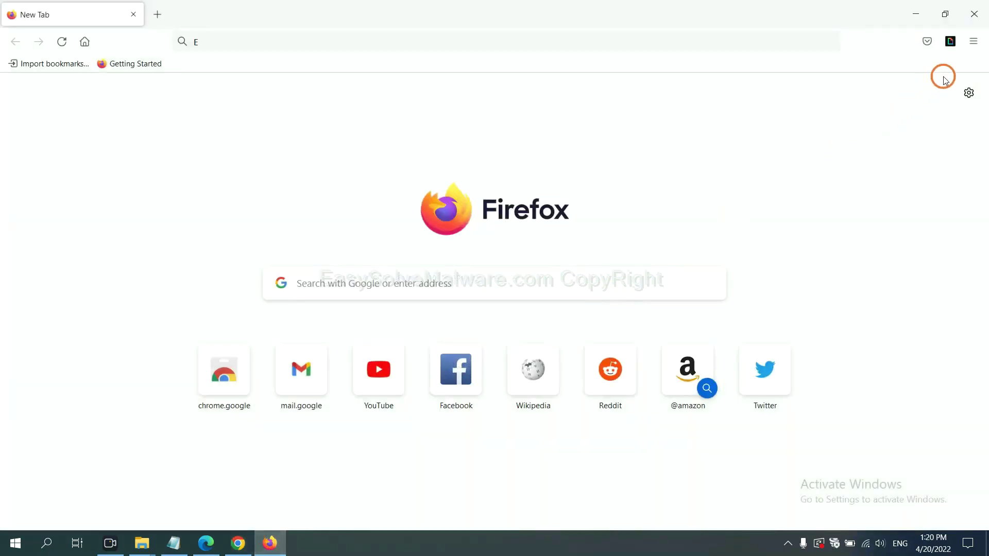
- Bring up the Refresh Firefox confirmation from Firefox's Troubleshooting Information page
{"action": "left_click", "coordinate": [974, 44]}
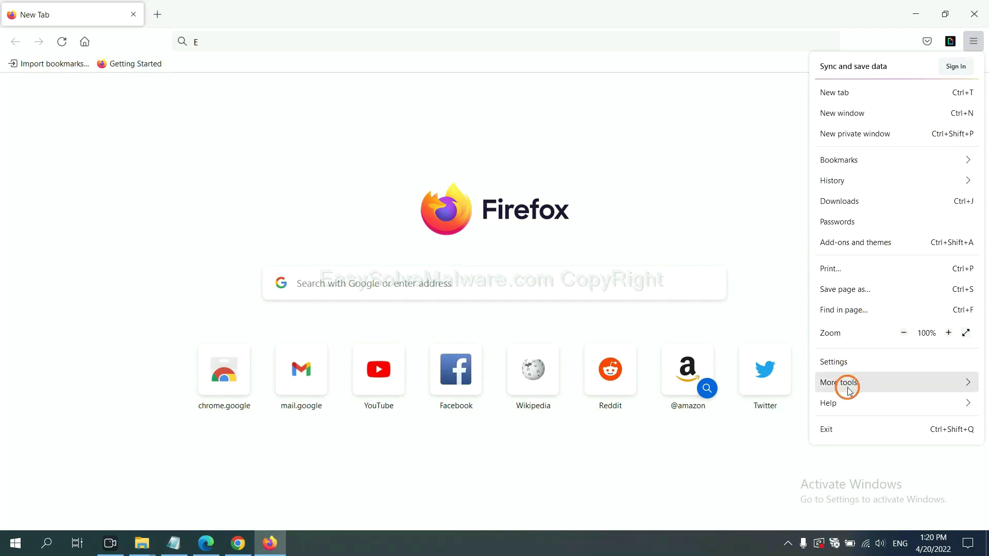
{"action": "left_click", "coordinate": [851, 403]}
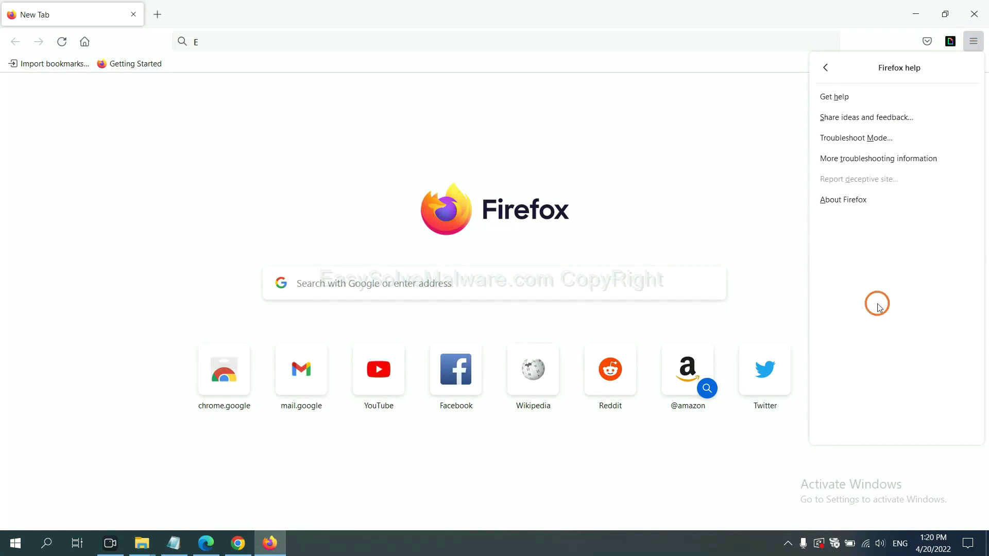
{"action": "left_click", "coordinate": [869, 159]}
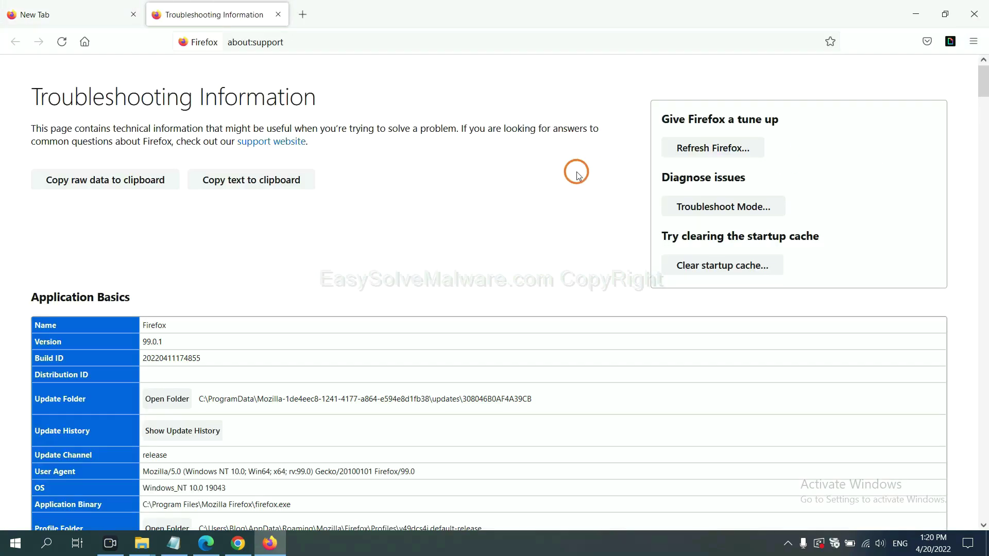
{"action": "left_click", "coordinate": [696, 151]}
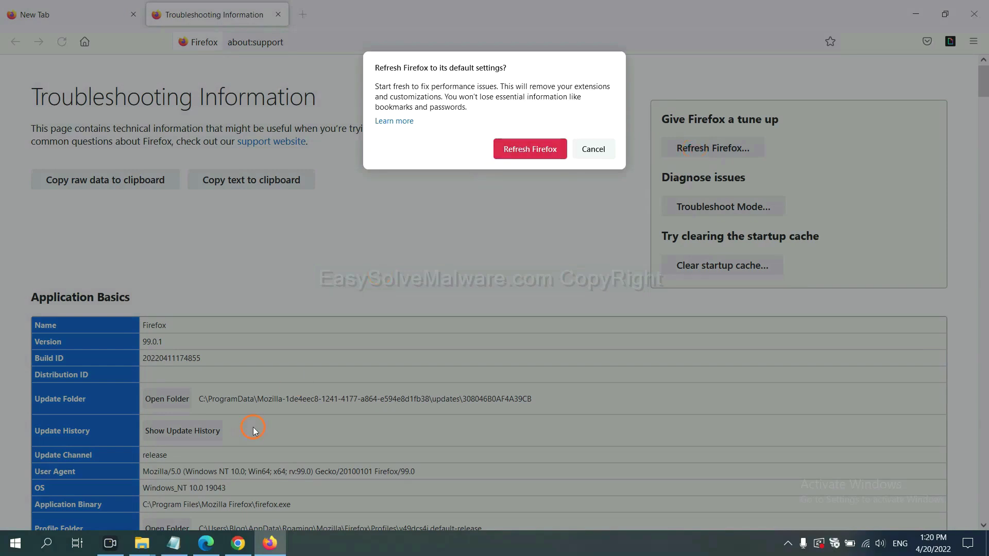
{"action": "left_click", "coordinate": [211, 543]}
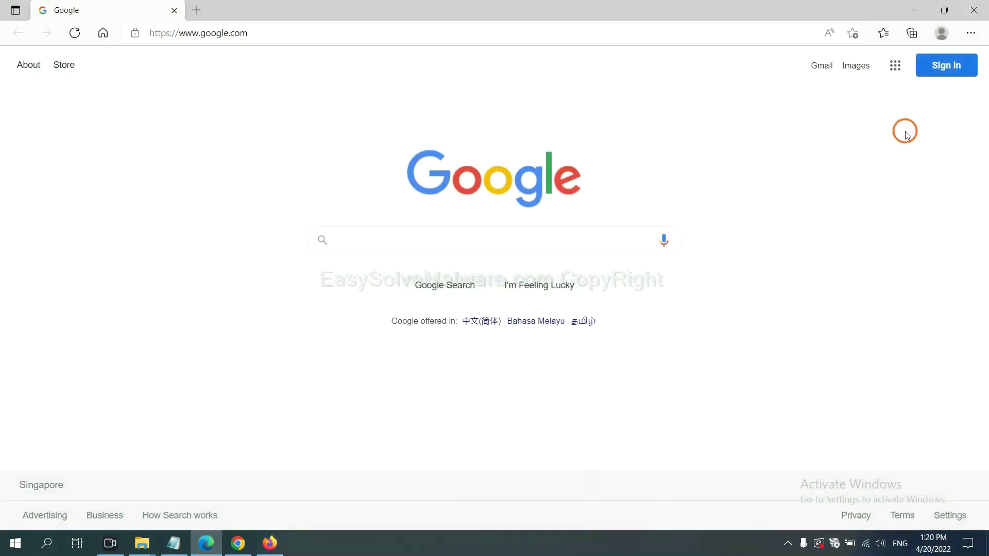
- Search Edge settings for 'reset' and bring up the 'Restore settings to their default values' confirmation
{"action": "left_click", "coordinate": [970, 34]}
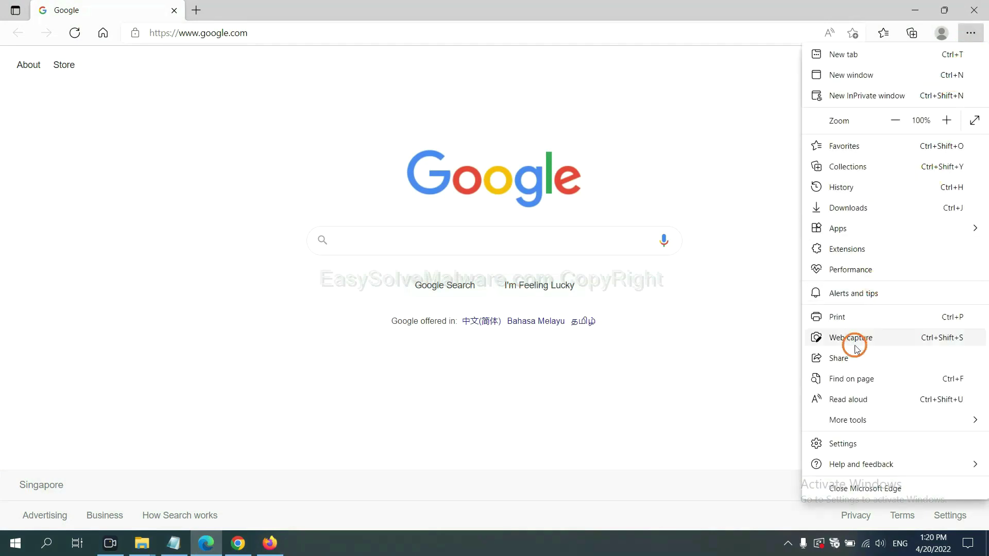
{"action": "left_click", "coordinate": [853, 445]}
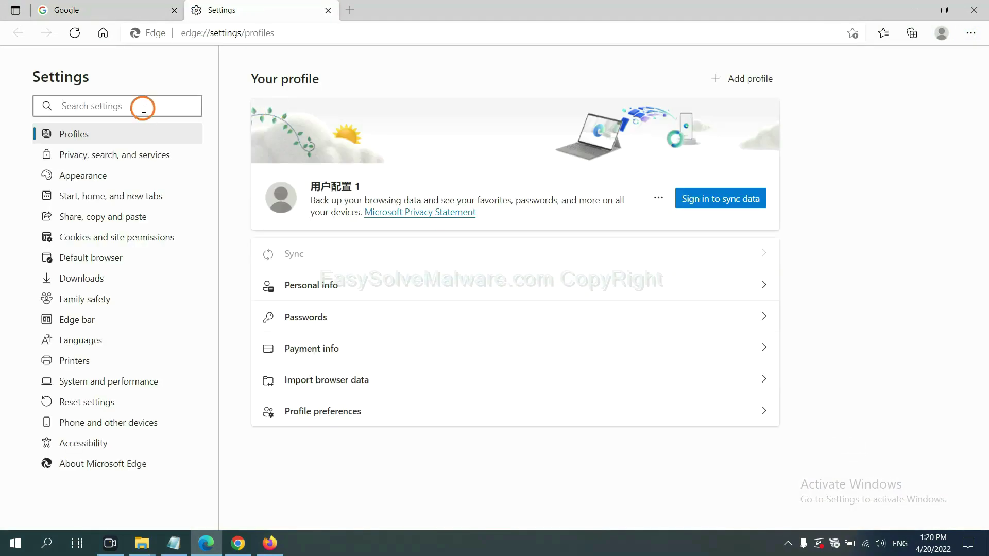
{"action": "type", "text": "re"}
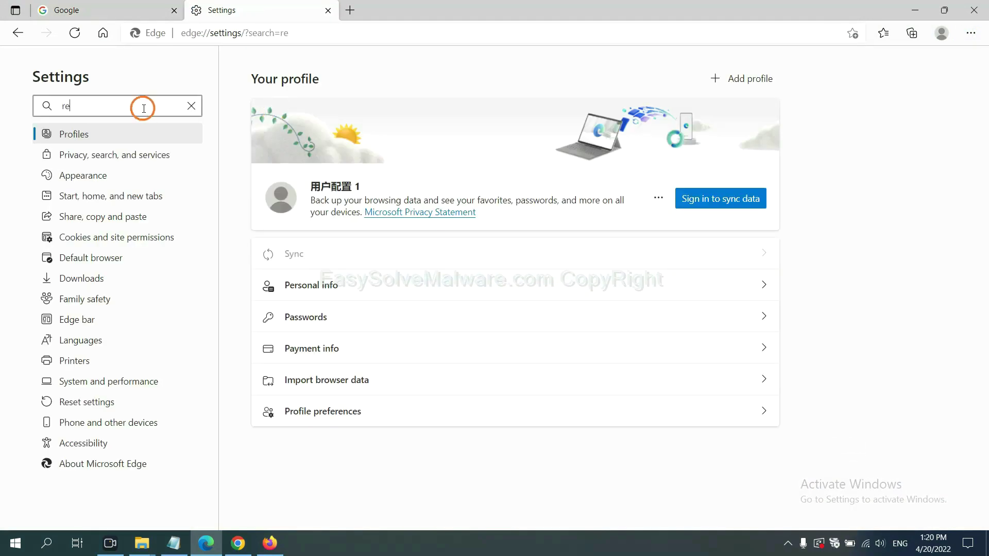
{"action": "type", "text": "set"}
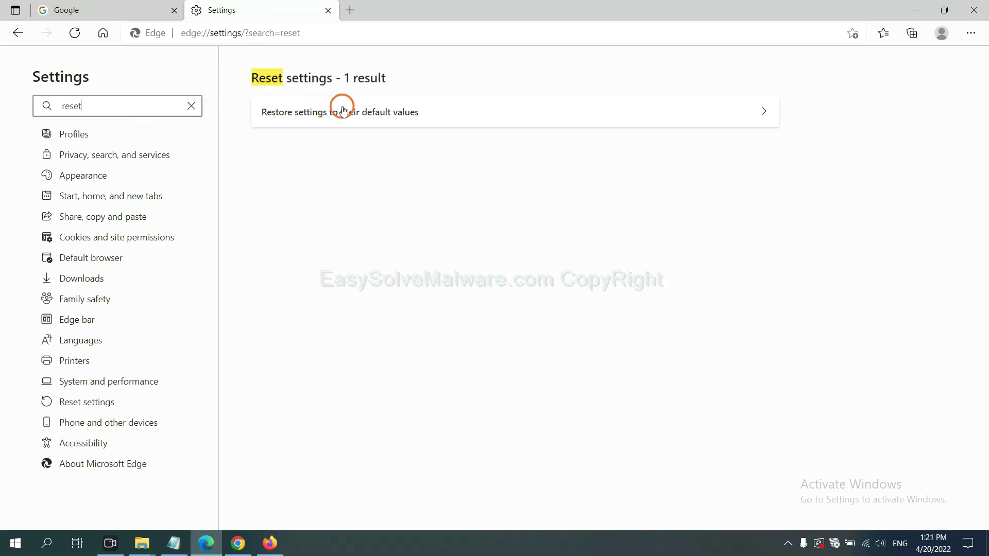
{"action": "left_click", "coordinate": [346, 106]}
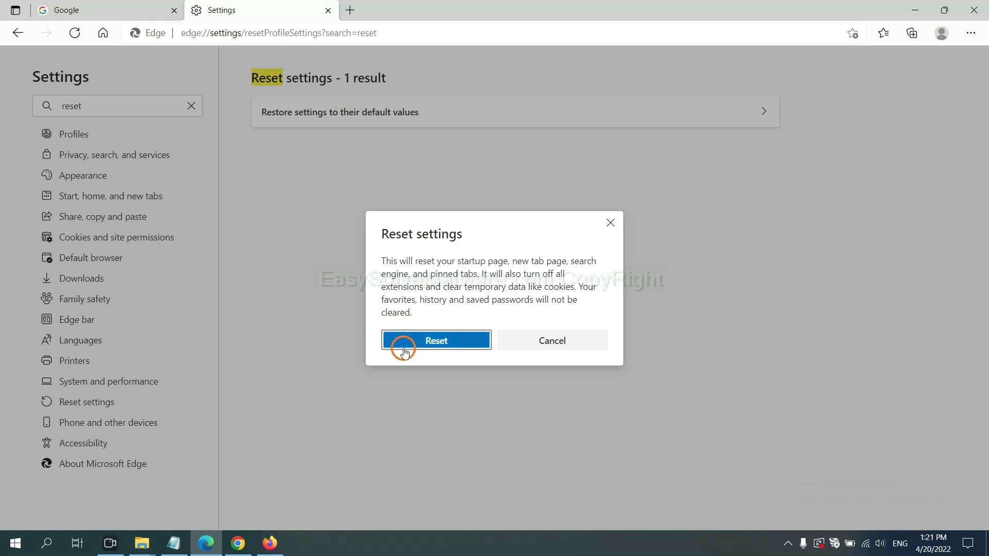